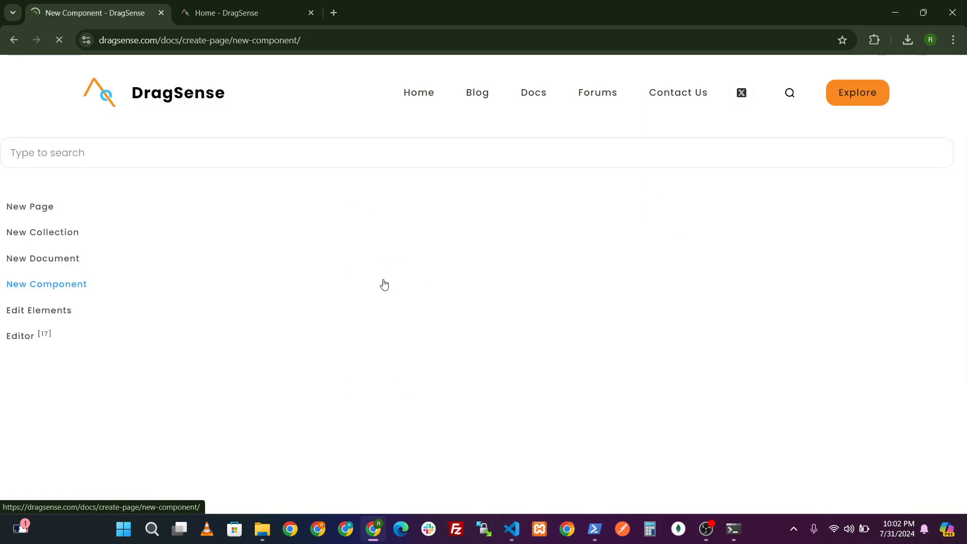
# - Open the Demo Website project's components list and consult the component states section of the New Component documentation
pyautogui.scroll(-6, 351, 266)
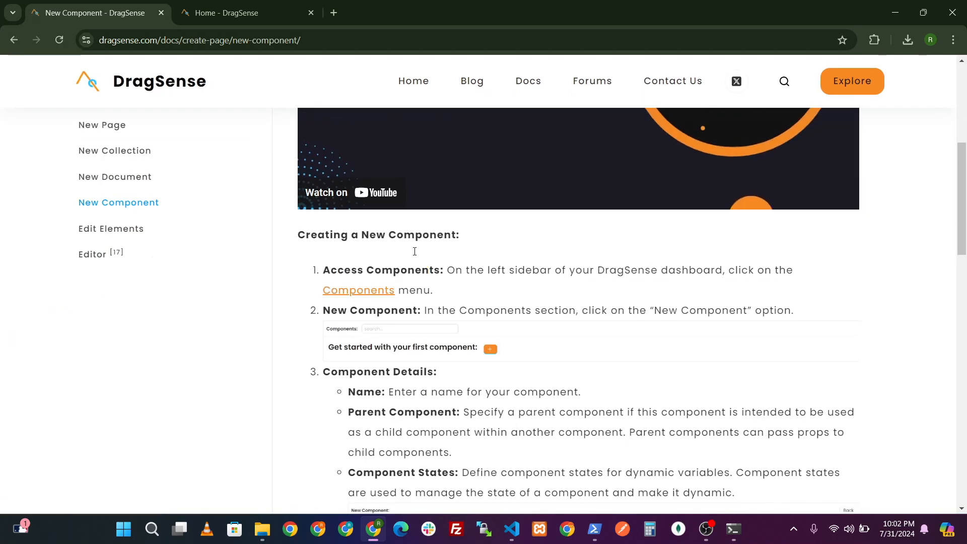
pyautogui.click(222, 13)
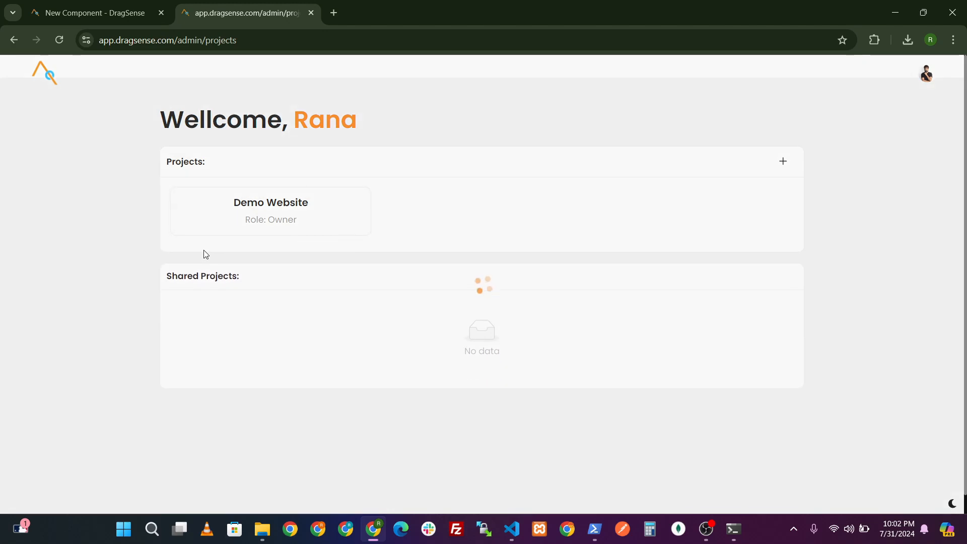
pyautogui.click(262, 217)
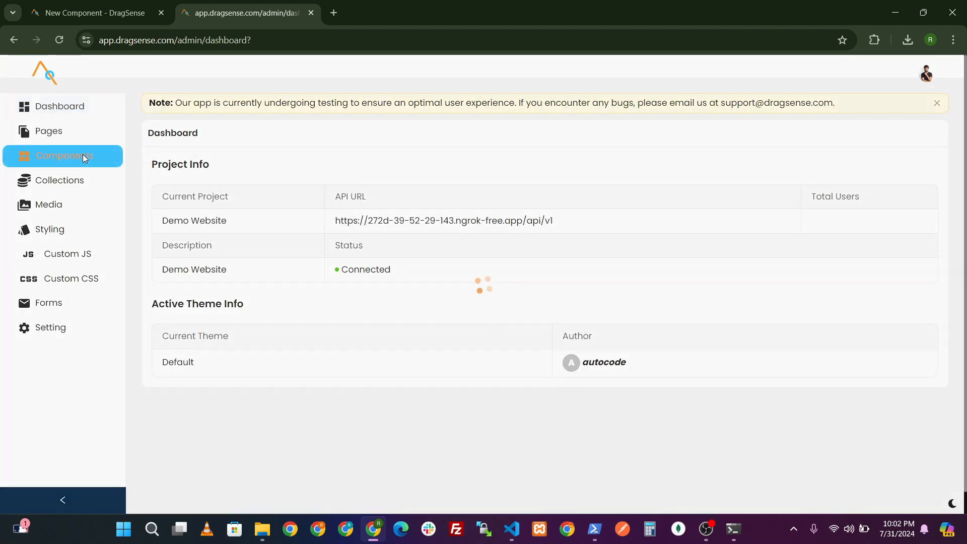
pyautogui.click(84, 157)
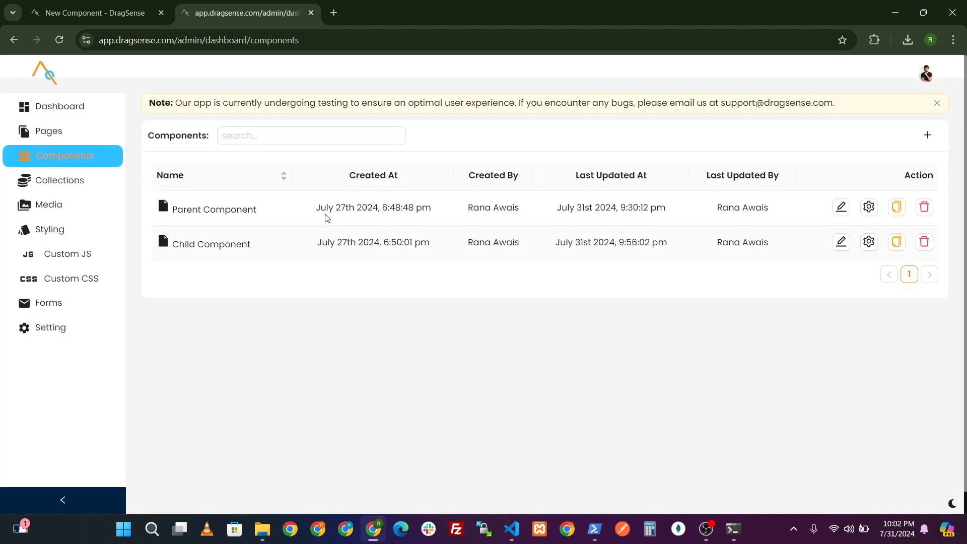
pyautogui.click(112, 12)
pyautogui.scroll(-2, 423, 338)
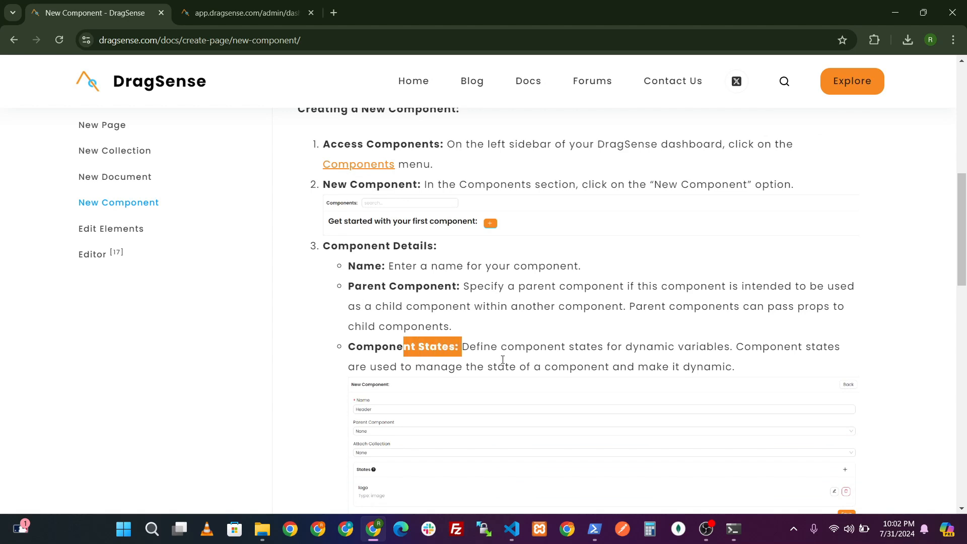
pyautogui.click(247, 12)
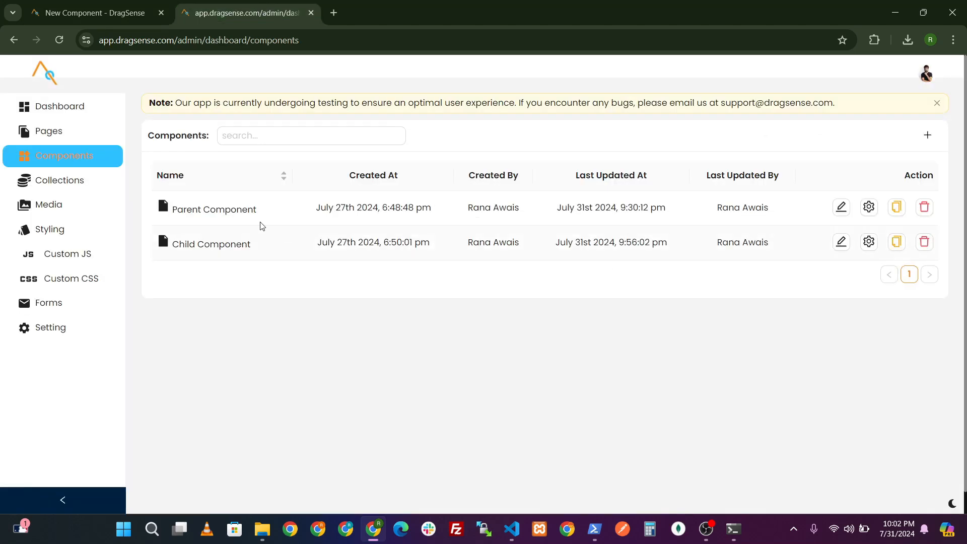
# - Edit the Parent Component and start a new state with key possessions and advanced type IMAGES
pyautogui.click(840, 208)
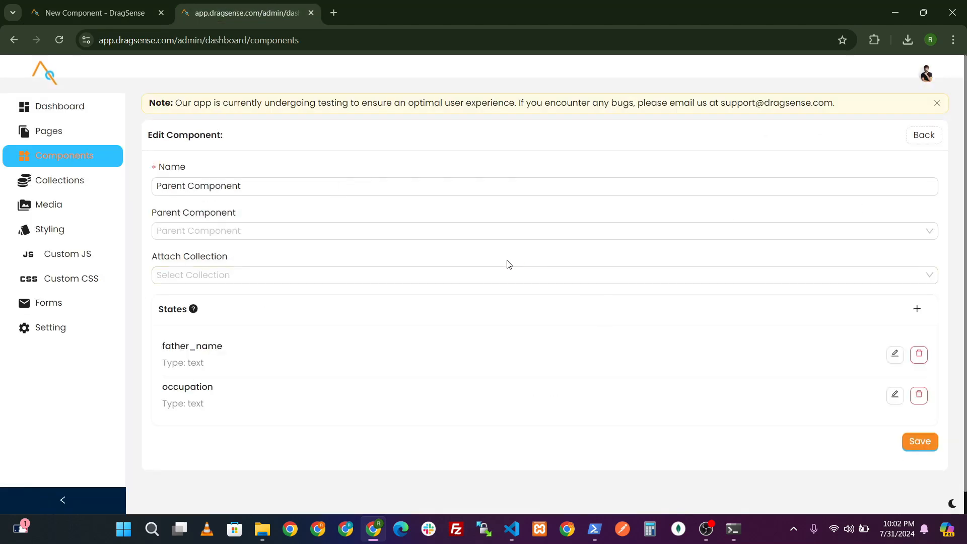
pyautogui.click(917, 309)
pyautogui.click(343, 358)
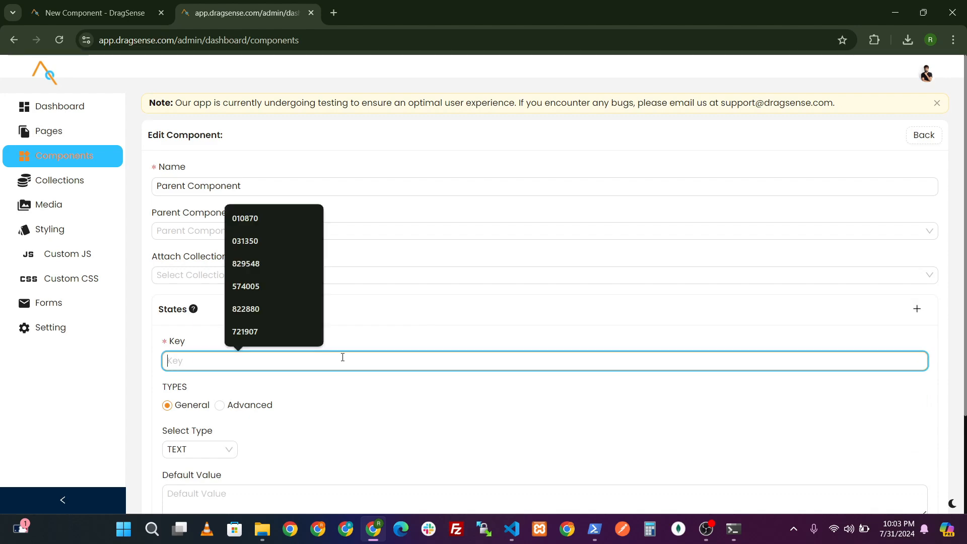
pyautogui.write('possessions')
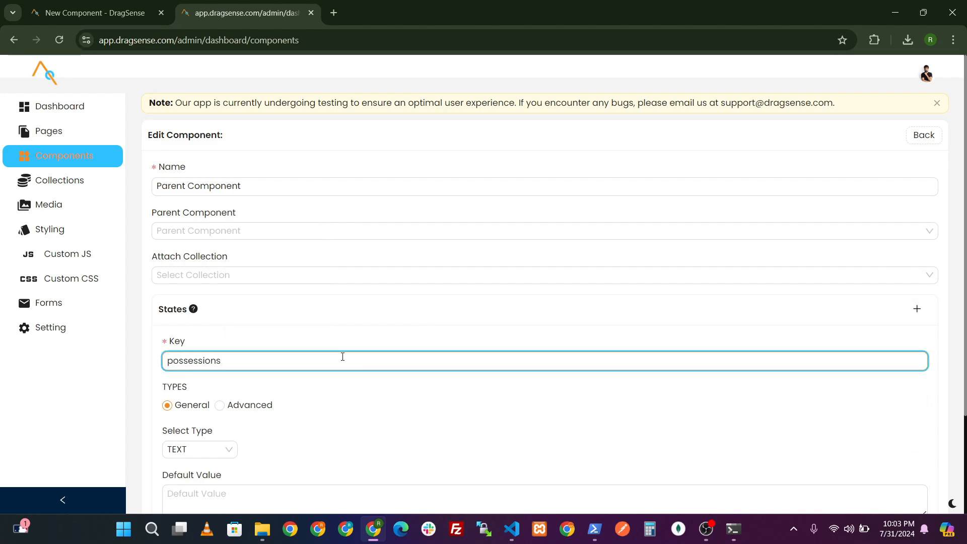
pyautogui.scroll(-2, 343, 357)
pyautogui.click(220, 280)
pyautogui.click(572, 220)
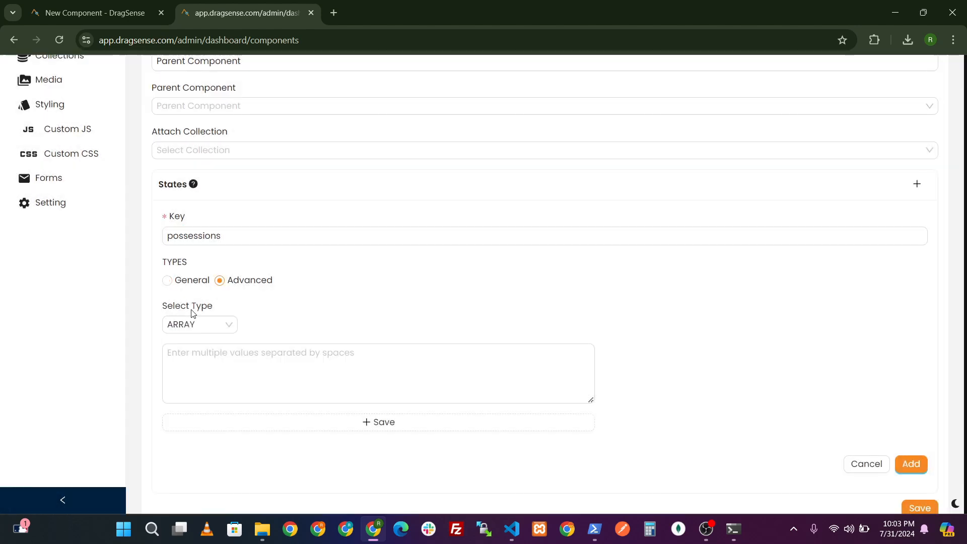
pyautogui.click(194, 324)
pyautogui.click(189, 362)
pyautogui.click(572, 205)
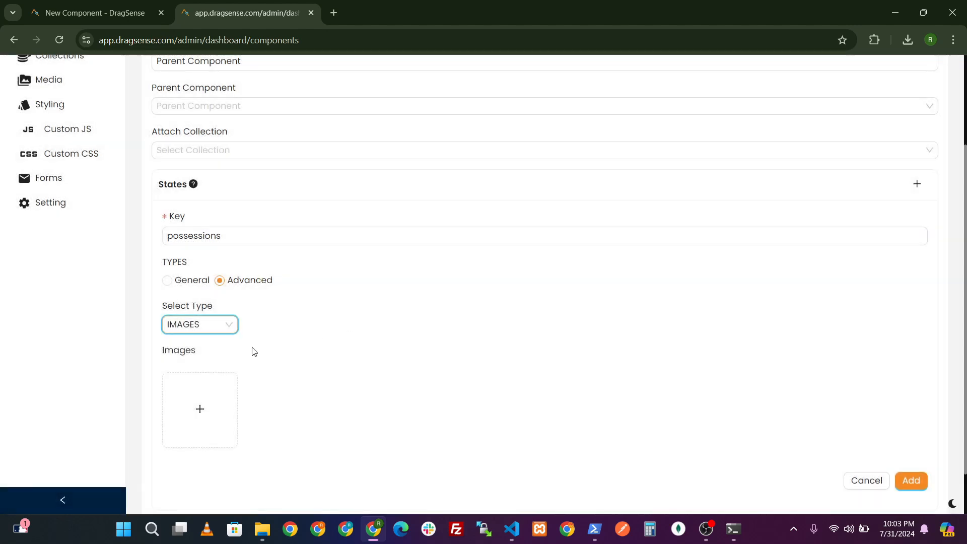
# - Attach car2.jpeg and house1.jpeg from the media library as the possessions images and add the state
pyautogui.click(223, 391)
pyautogui.scroll(-3, 471, 328)
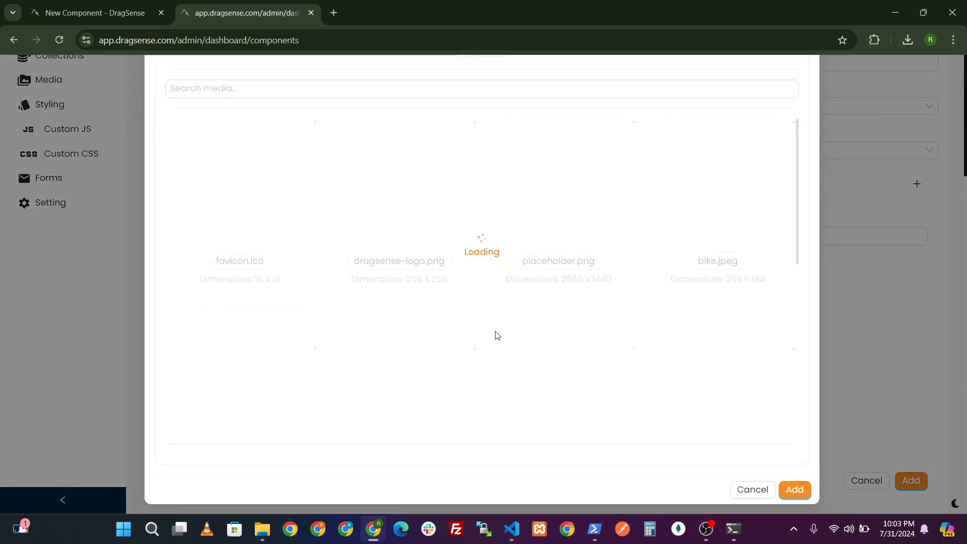
pyautogui.scroll(-3, 497, 338)
pyautogui.click(396, 306)
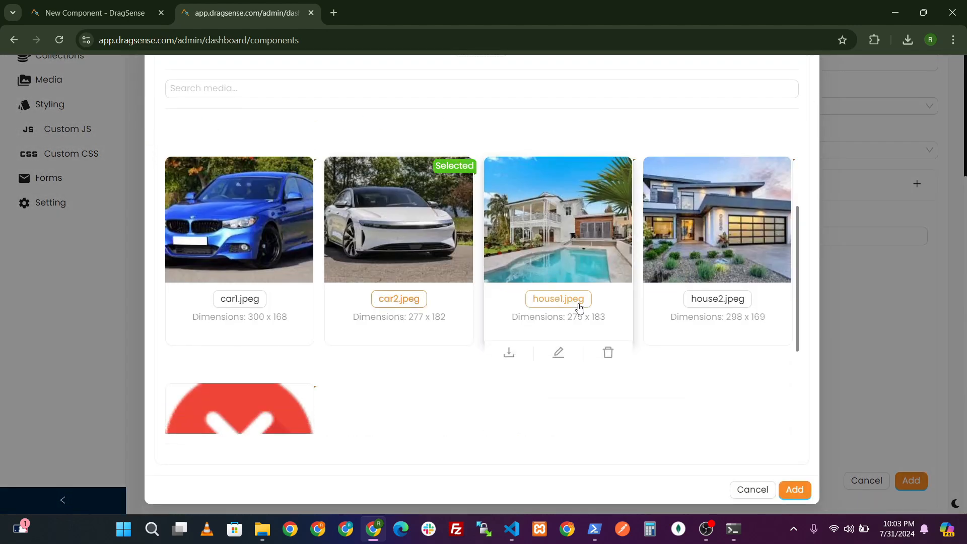
pyautogui.click(580, 308)
pyautogui.click(790, 487)
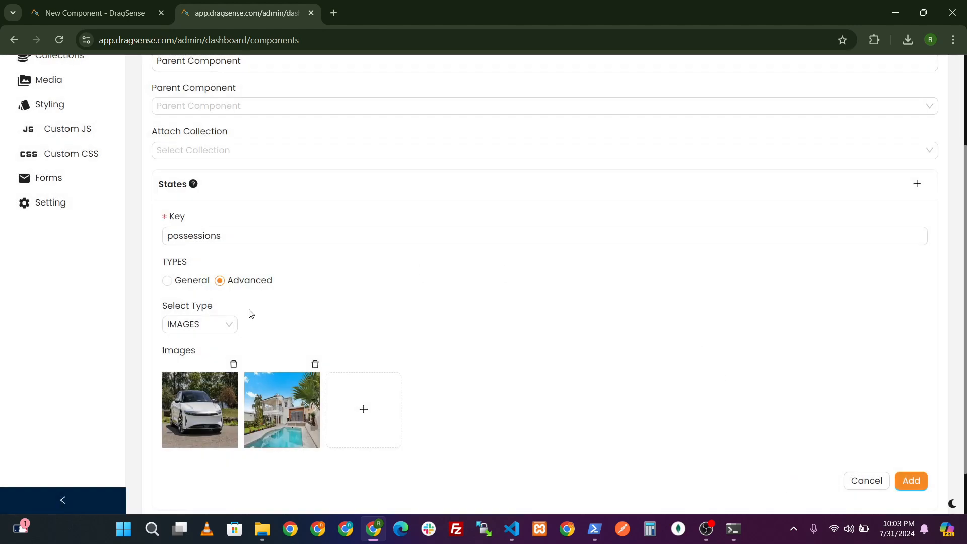
pyautogui.click(911, 481)
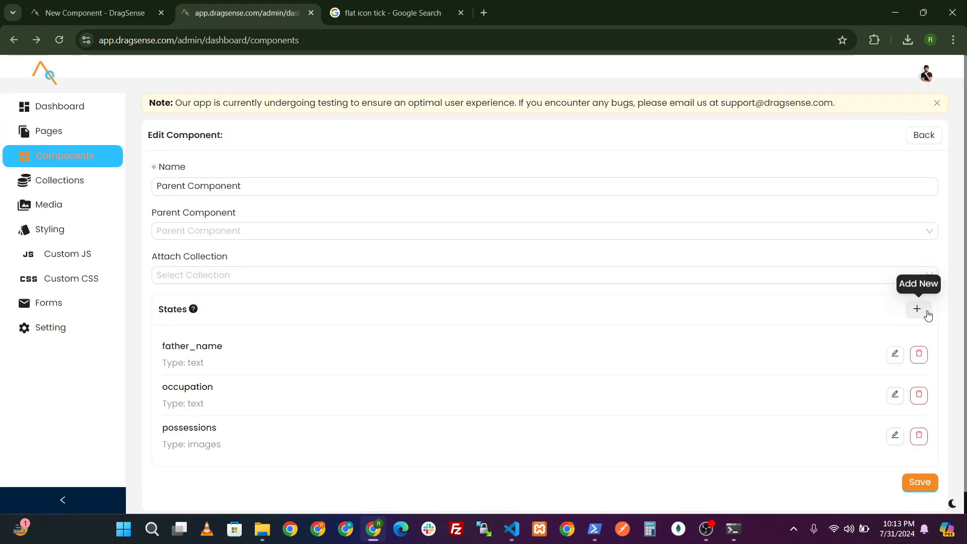
# - Start another state in the Parent Component and enter can_child_ride_bike as its key
pyautogui.click(917, 308)
pyautogui.click(460, 368)
pyautogui.write('can_child_r')
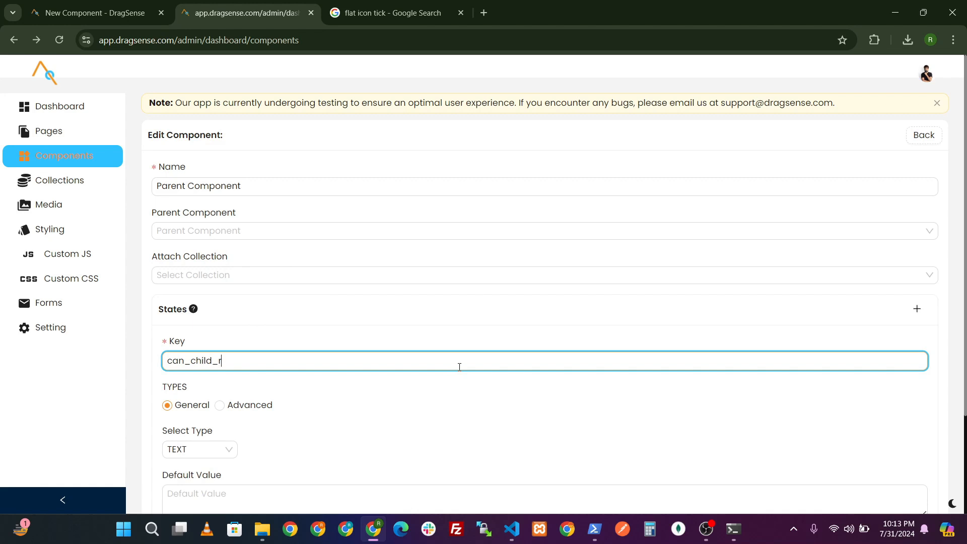
pyautogui.write('ifr')
pyautogui.press('BackSpace')
pyautogui.press('BackSpace')
pyautogui.scroll(-3, 412, 398)
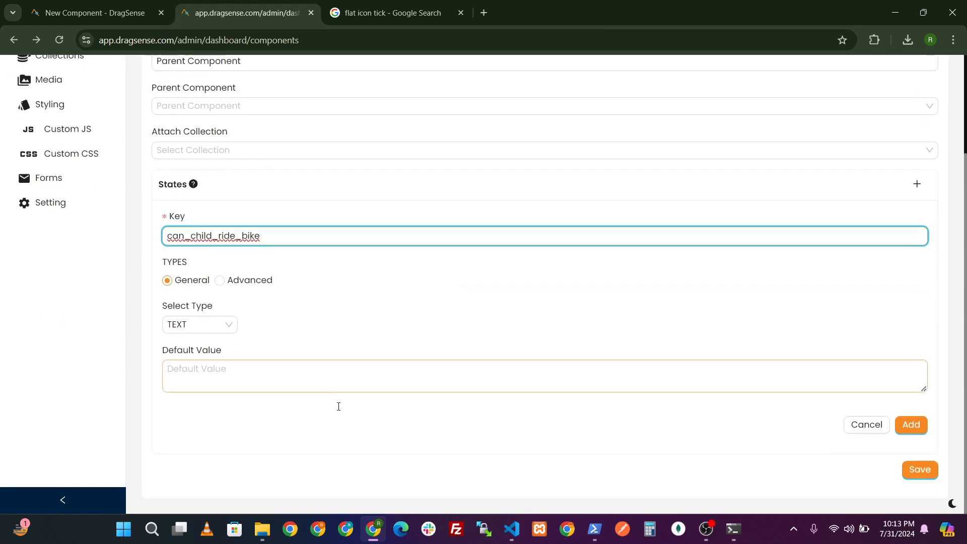
# - Set the can_child_ride_bike state to type BOOLEAN with the value on, add it and save the Parent Component
pyautogui.click(195, 330)
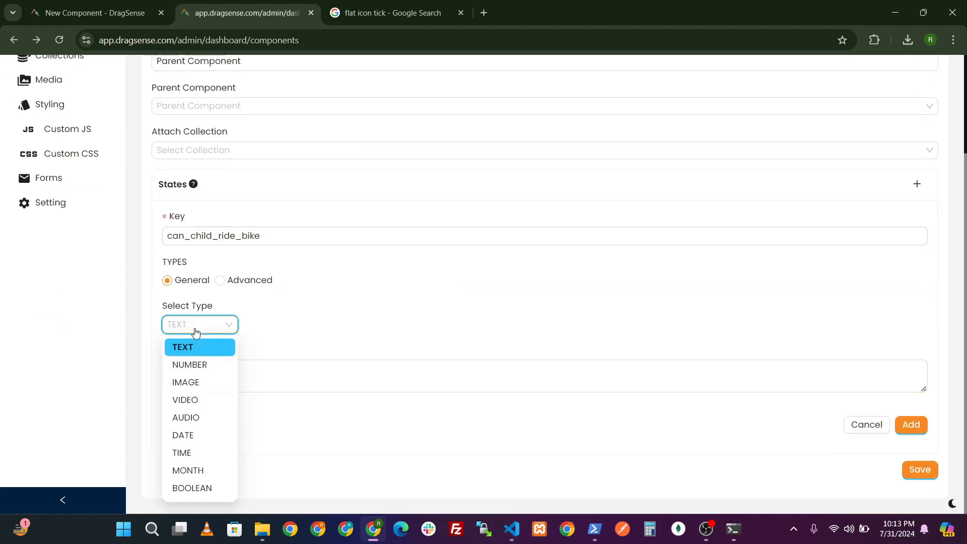
pyautogui.click(194, 488)
pyautogui.click(571, 209)
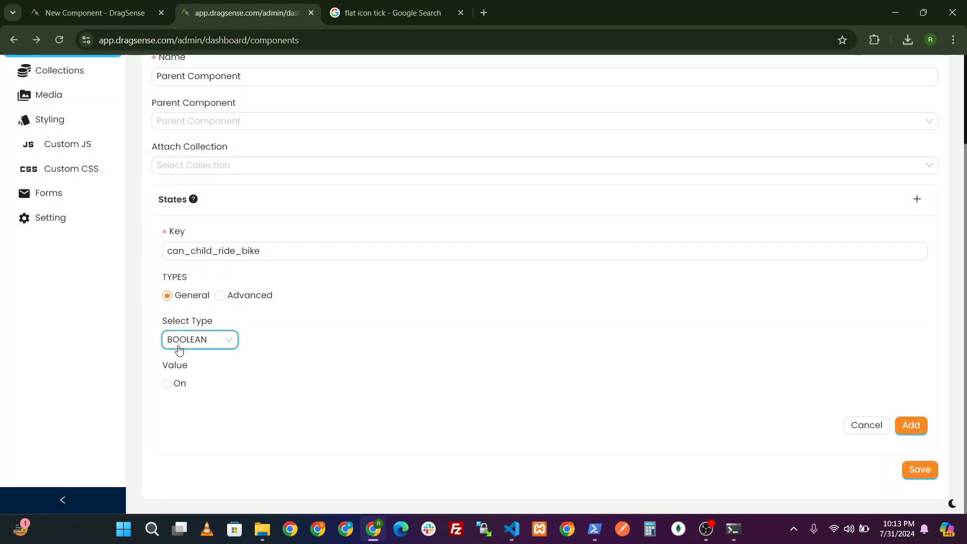
pyautogui.click(166, 384)
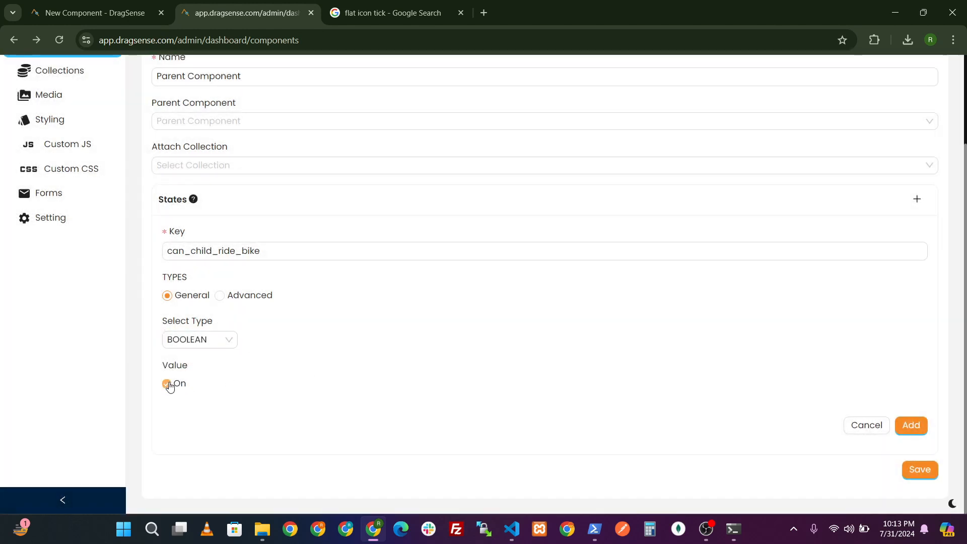
pyautogui.click(911, 425)
pyautogui.click(916, 472)
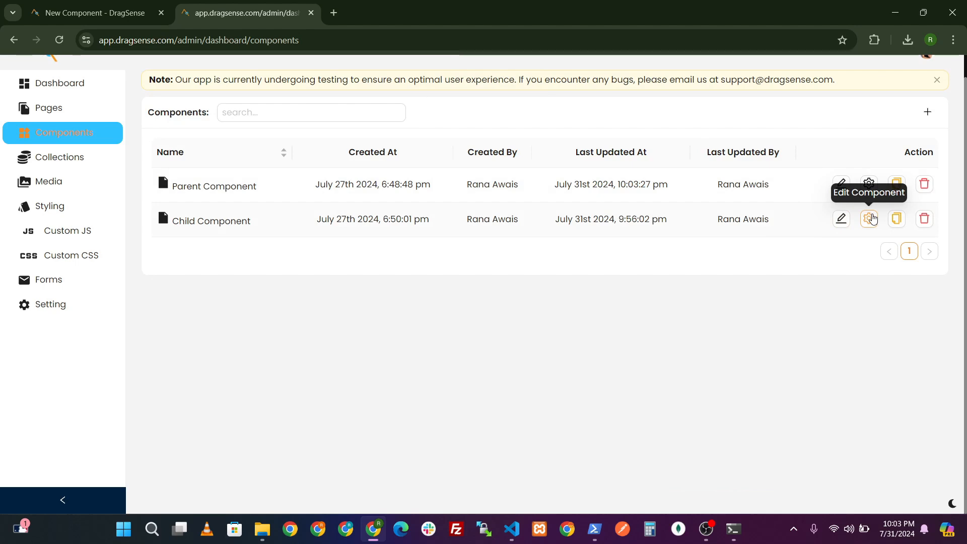
# - Examine the images stored in the Child Component's possessions state and return to the components list without editing
pyautogui.click(870, 219)
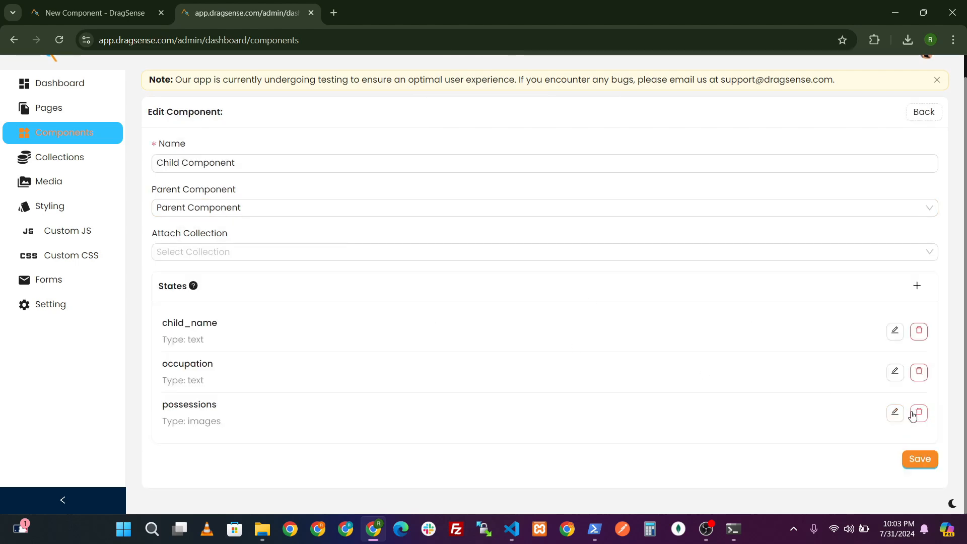
pyautogui.click(896, 412)
pyautogui.scroll(-3, 522, 338)
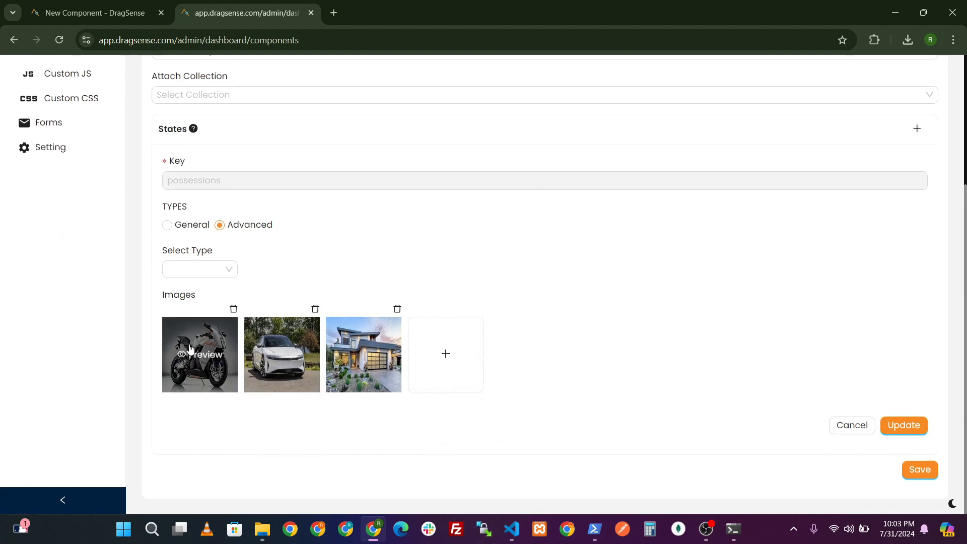
pyautogui.click(863, 426)
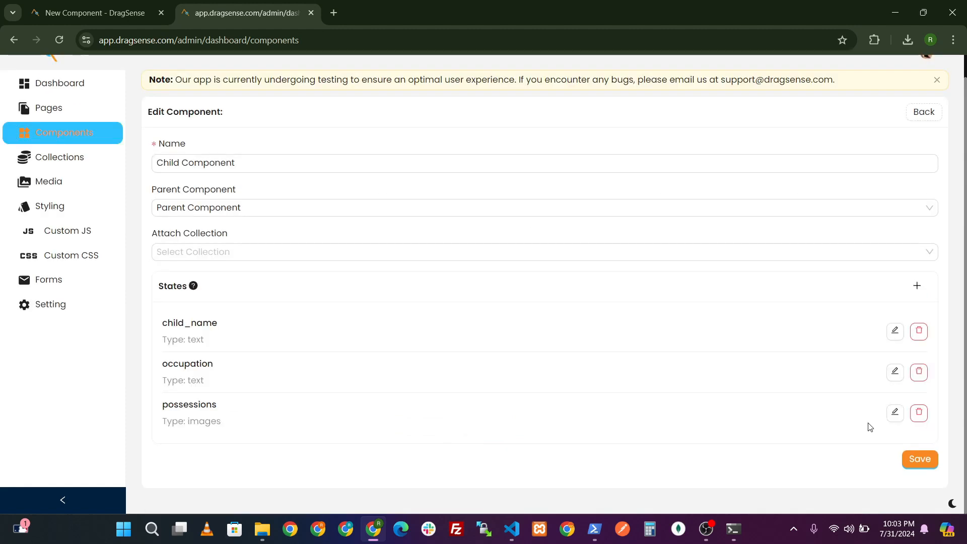
pyautogui.click(924, 111)
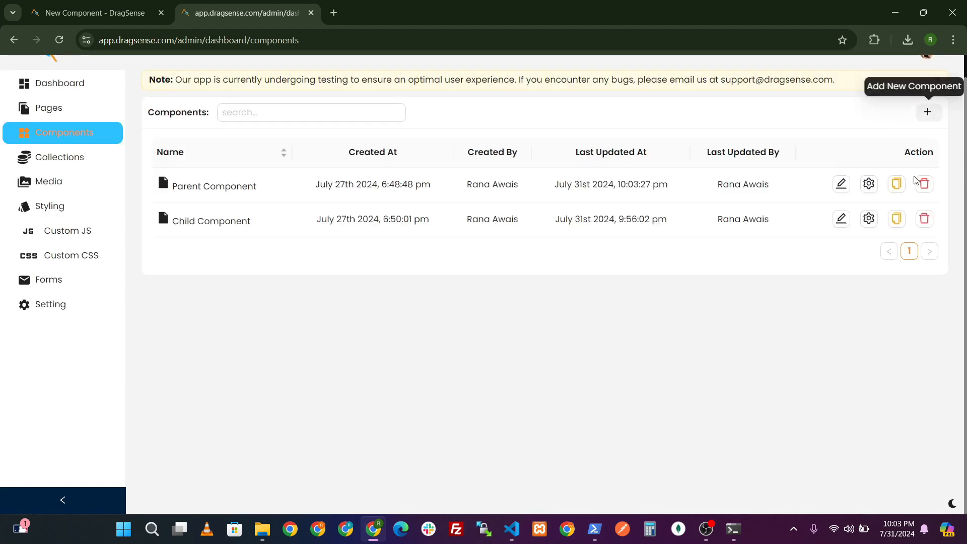
# - Open the Parent Component in Autocode Editor and map the placeholder image under Father Possessions to STATES / POSSESSIONS
pyautogui.click(840, 184)
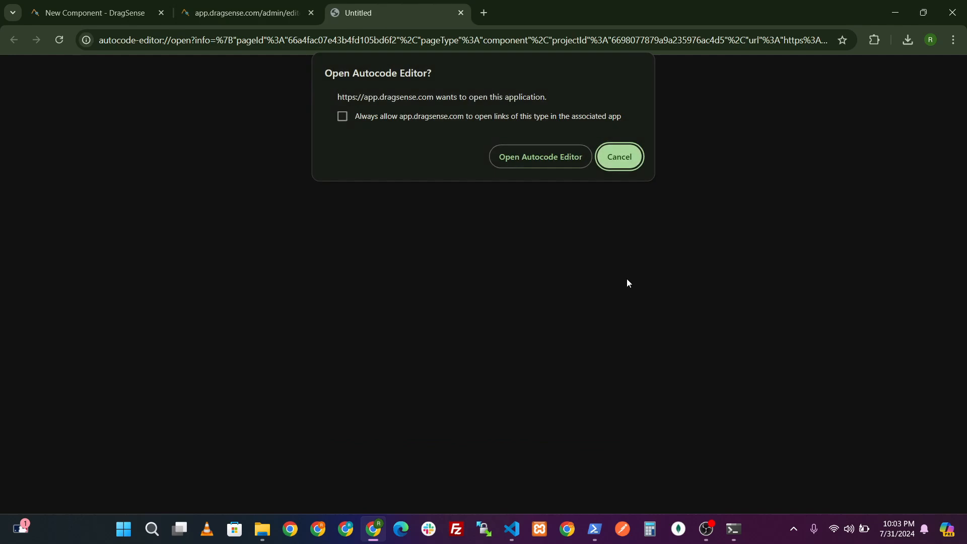
pyautogui.click(540, 157)
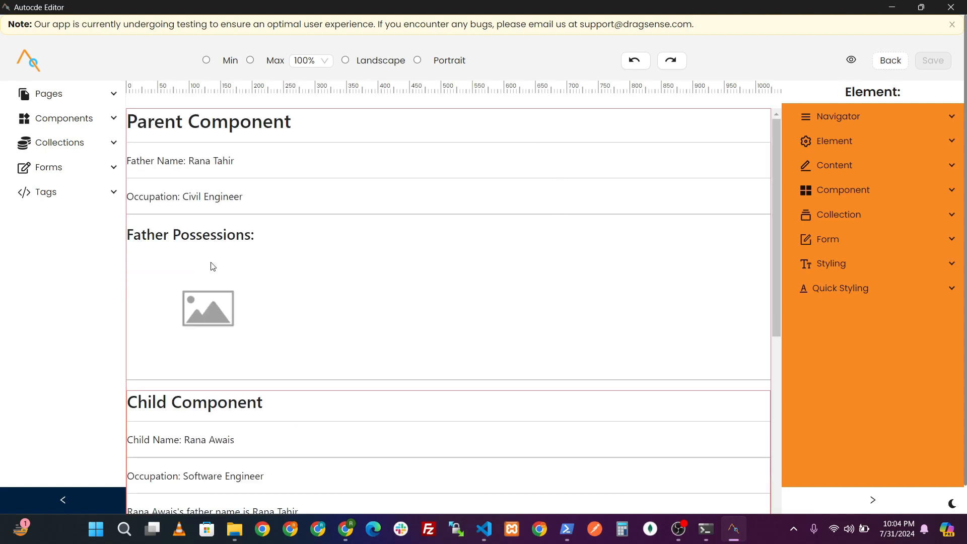
pyautogui.click(211, 290)
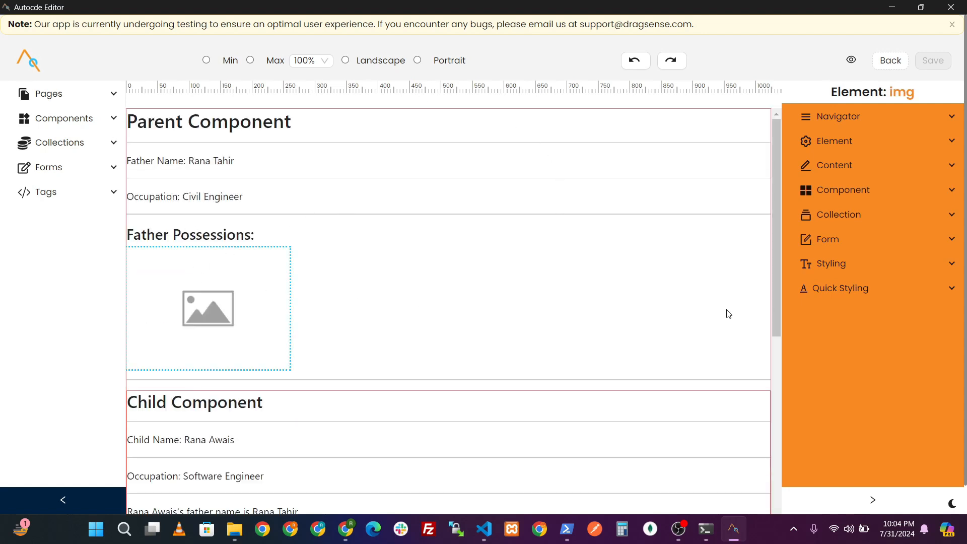
pyautogui.click(866, 164)
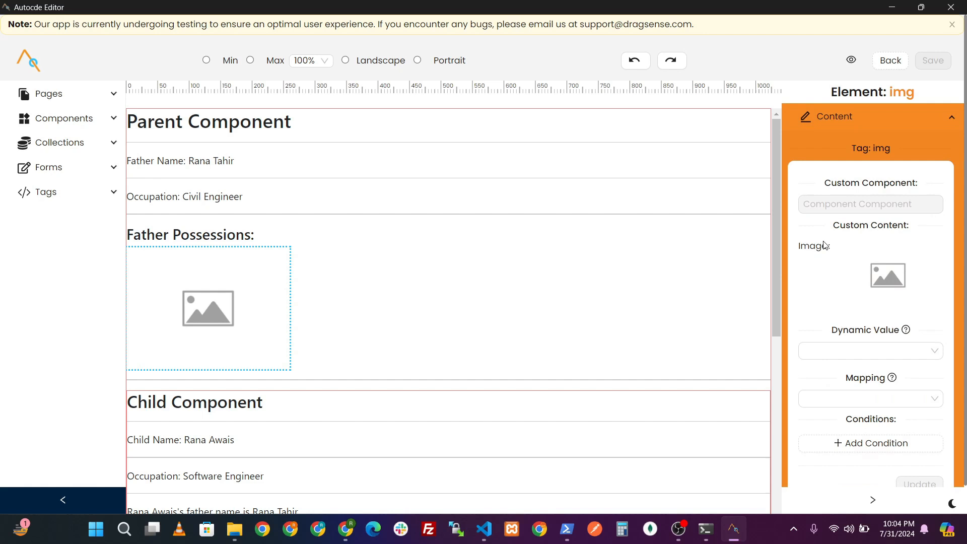
pyautogui.click(888, 398)
pyautogui.click(849, 305)
pyautogui.click(932, 297)
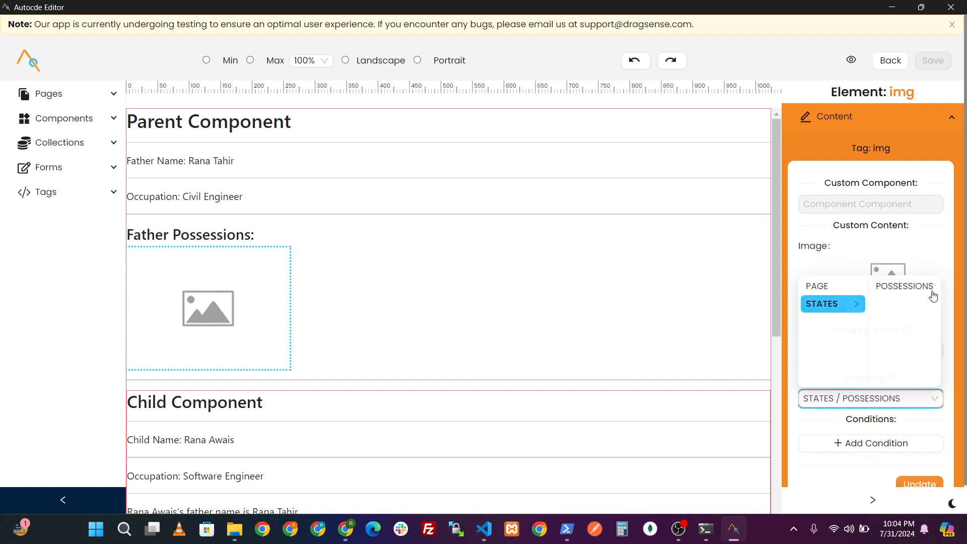
# - Set the placeholder image's dynamic value to MAPVALUE and update its content
pyautogui.click(868, 352)
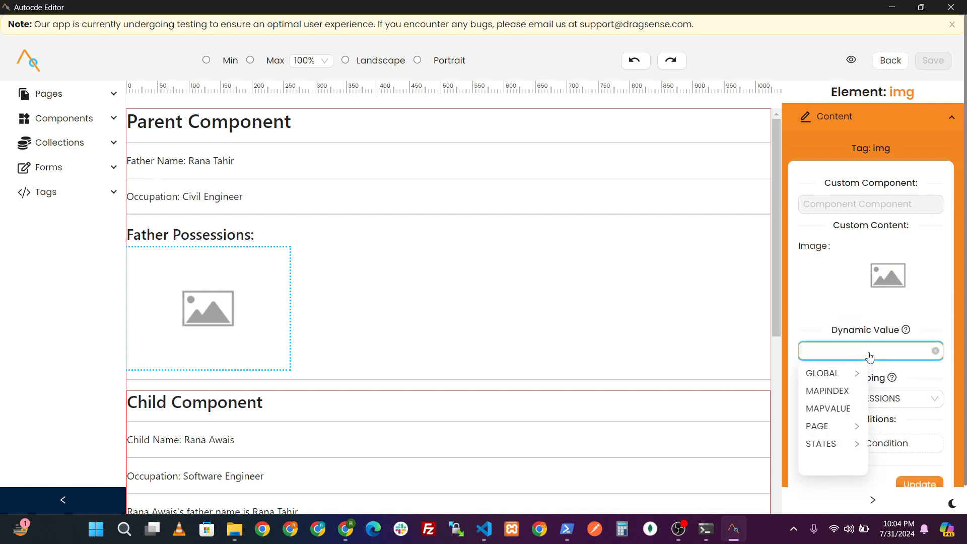
pyautogui.click(846, 409)
pyautogui.click(920, 484)
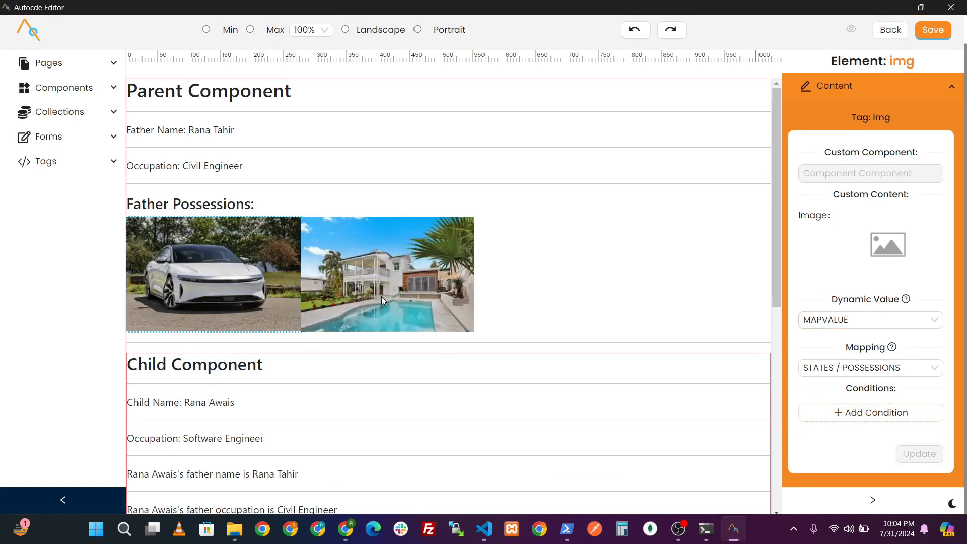
pyautogui.moveTo(845, 347); pyautogui.dragTo(880, 348)
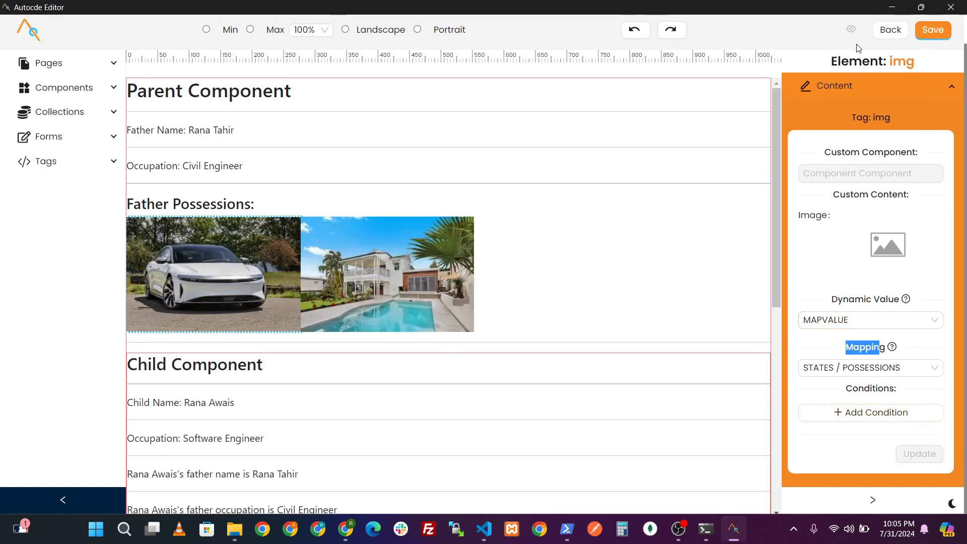
# - Switch the Parent Component to its preview and publish the changes
pyautogui.click(890, 29)
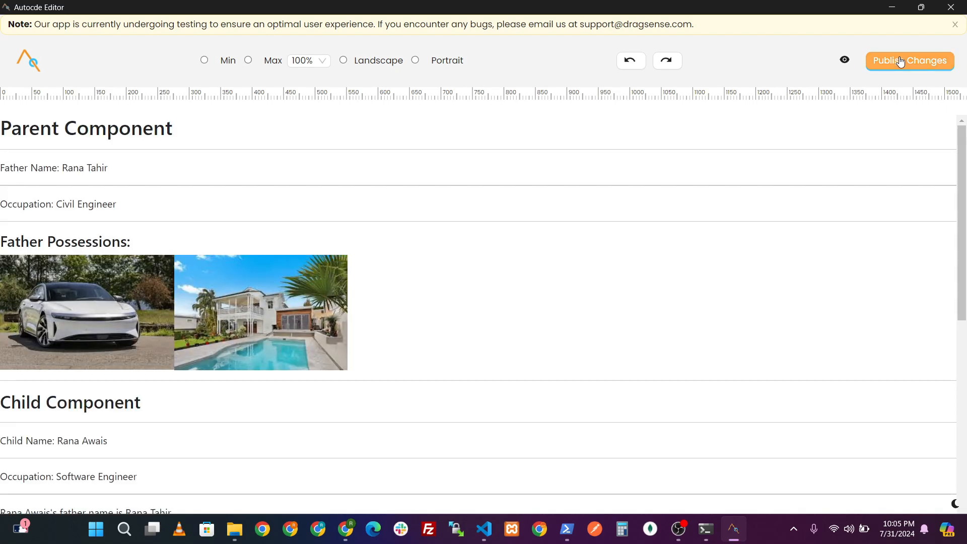
pyautogui.click(899, 60)
pyautogui.click(586, 152)
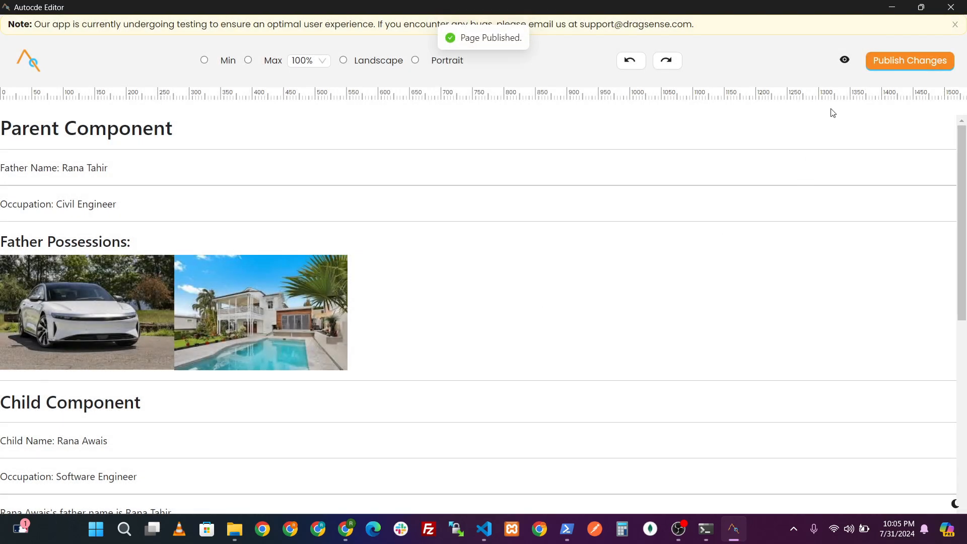
# - Leave the preview of the Parent Component and open the Child Component for editing
pyautogui.click(844, 60)
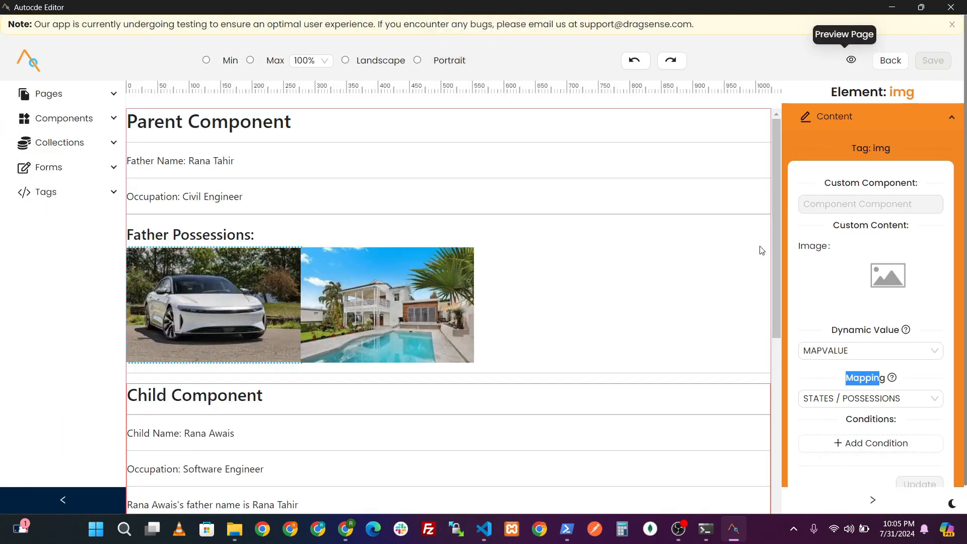
pyautogui.click(105, 117)
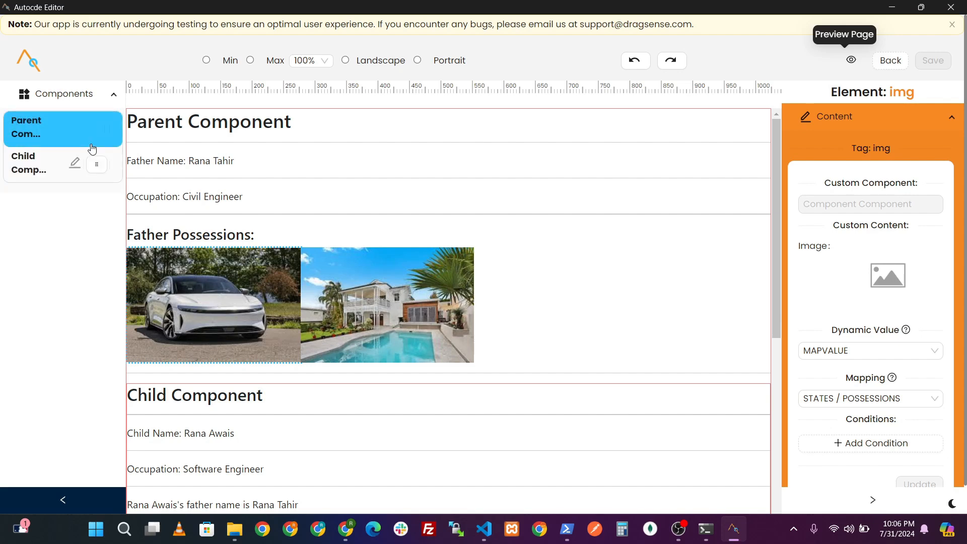
pyautogui.click(77, 164)
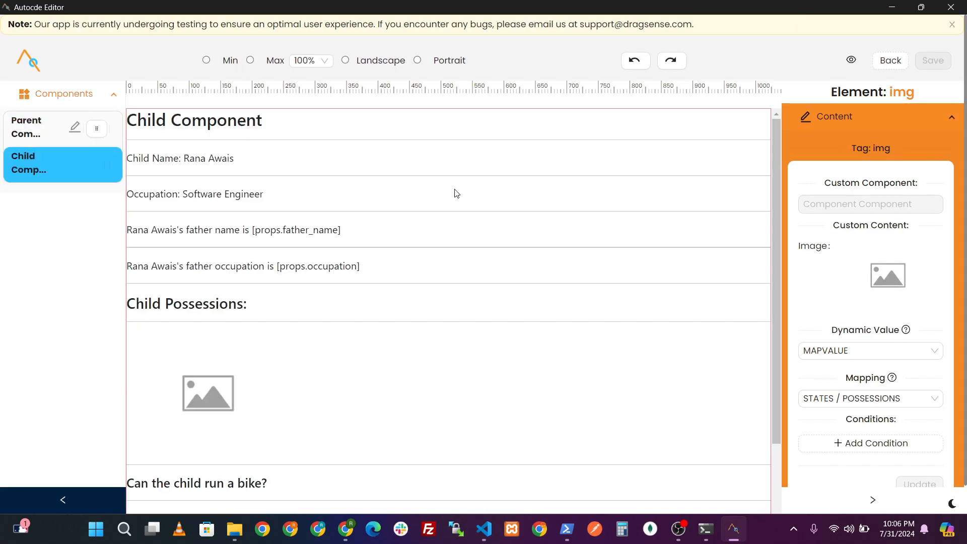
# - Map the placeholder image under Child Possessions to STATES / POSSESSIONS
pyautogui.scroll(-3, 404, 257)
pyautogui.click(226, 285)
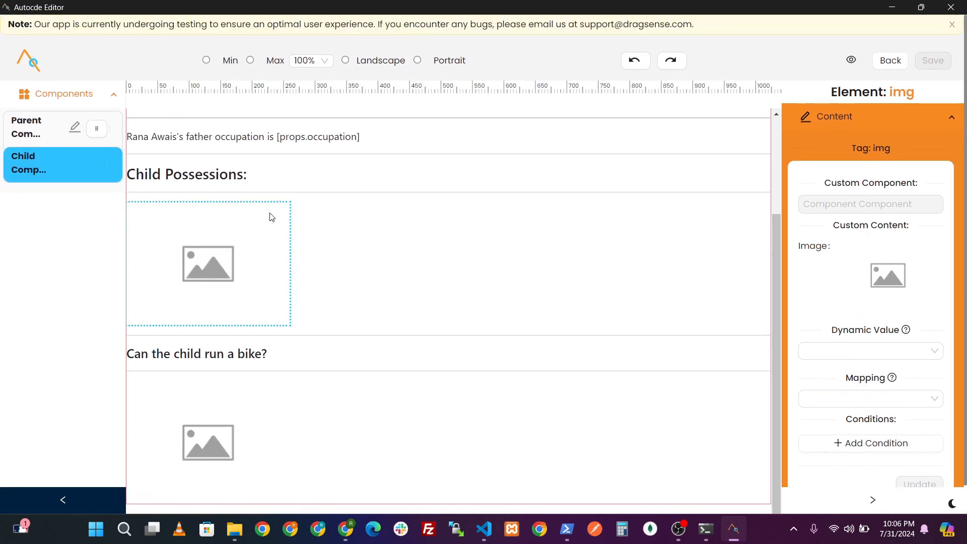
pyautogui.click(876, 399)
pyautogui.click(832, 321)
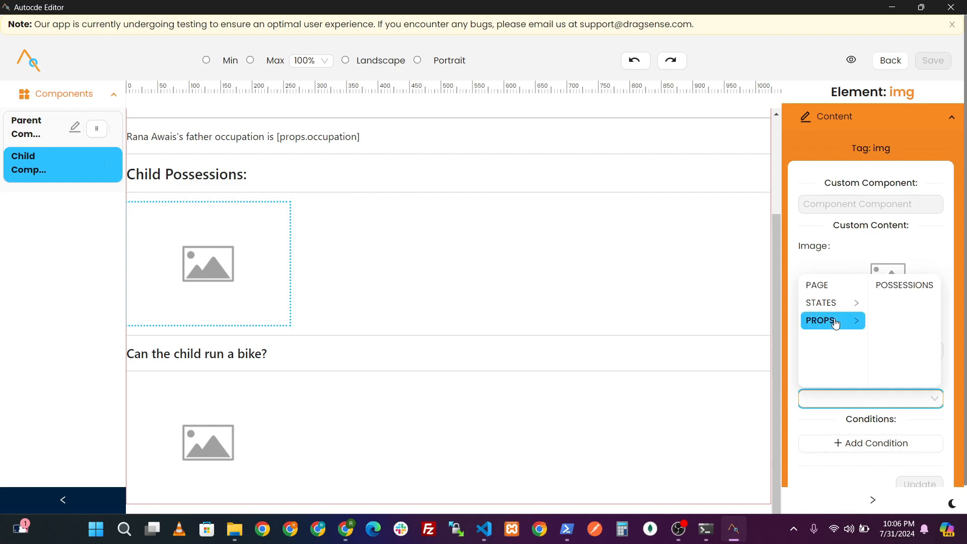
pyautogui.click(830, 304)
pyautogui.click(903, 285)
# - Set the Child Possessions image's dynamic value to MAPVALUE and update its content
pyautogui.click(877, 352)
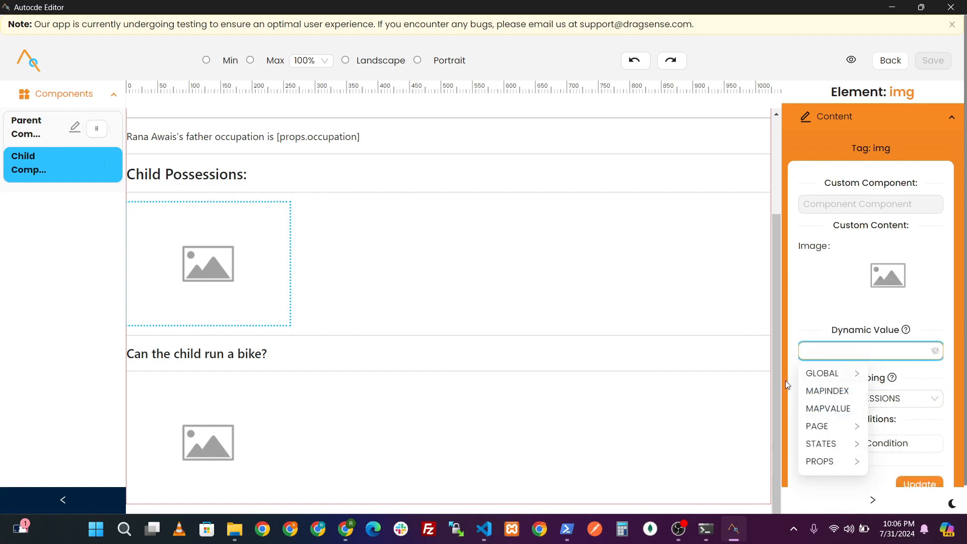
pyautogui.click(828, 409)
pyautogui.click(921, 483)
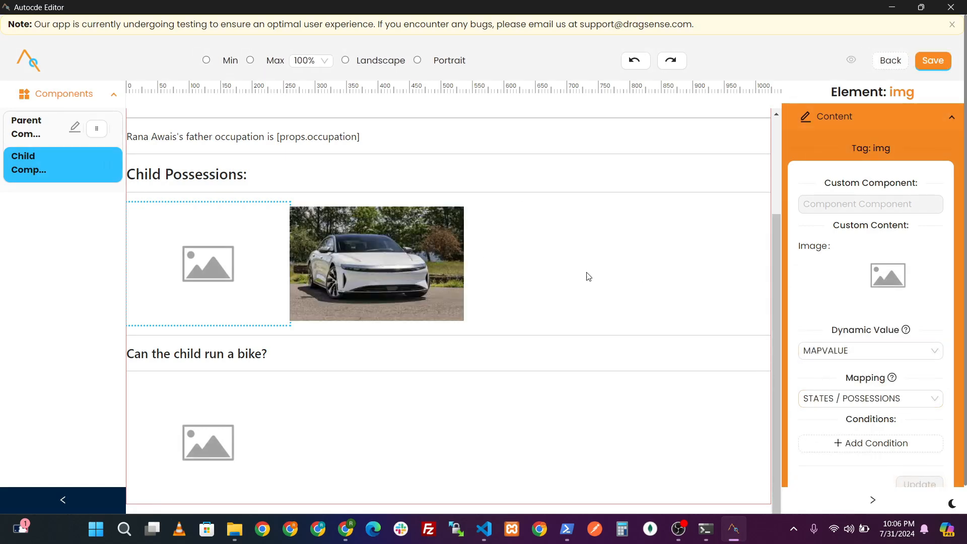
# - Append a second placeholder image to the div under "Can the child run a bike?"
pyautogui.scroll(3, 499, 264)
pyautogui.scroll(-4, 324, 244)
pyautogui.click(226, 428)
pyautogui.click(448, 499)
pyautogui.rightClick(250, 373)
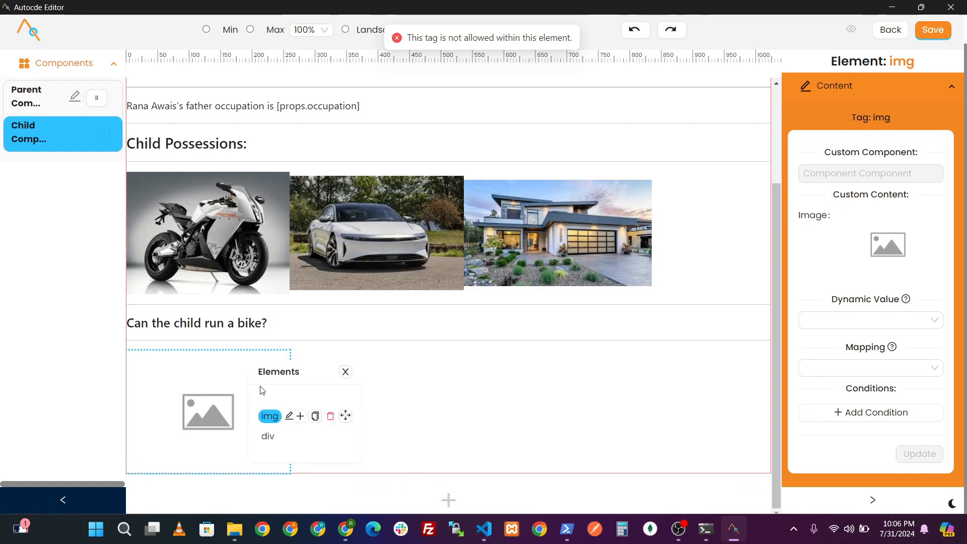
pyautogui.click(315, 416)
pyautogui.click(449, 499)
pyautogui.click(455, 231)
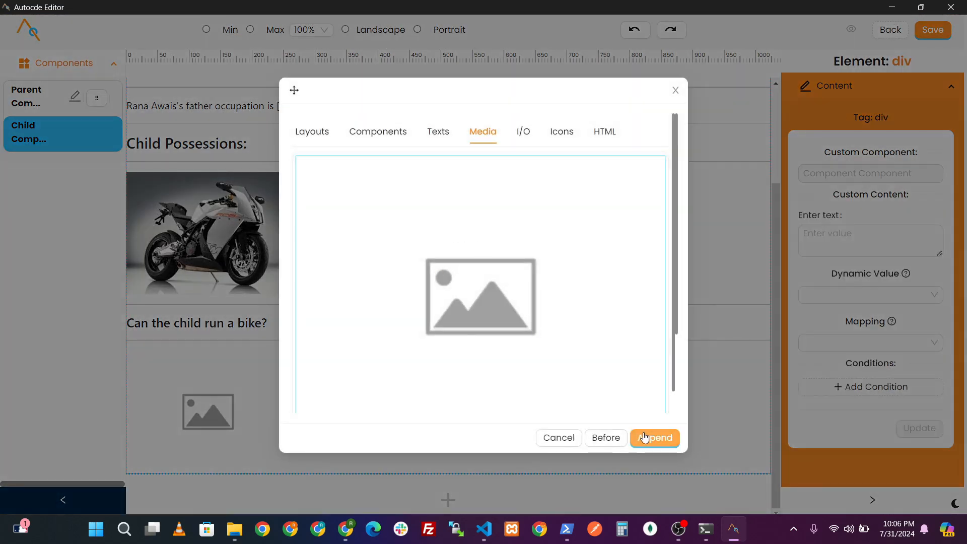
pyautogui.click(643, 439)
# - Set the first placeholder image under "Can the child run a bike?" to check.png and update it
pyautogui.click(239, 405)
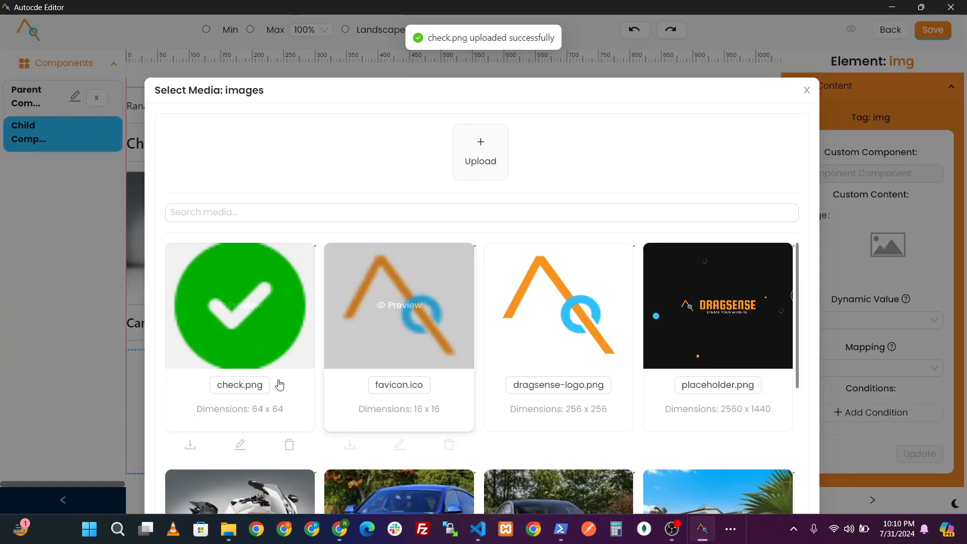
pyautogui.click(245, 390)
pyautogui.scroll(-10, 785, 441)
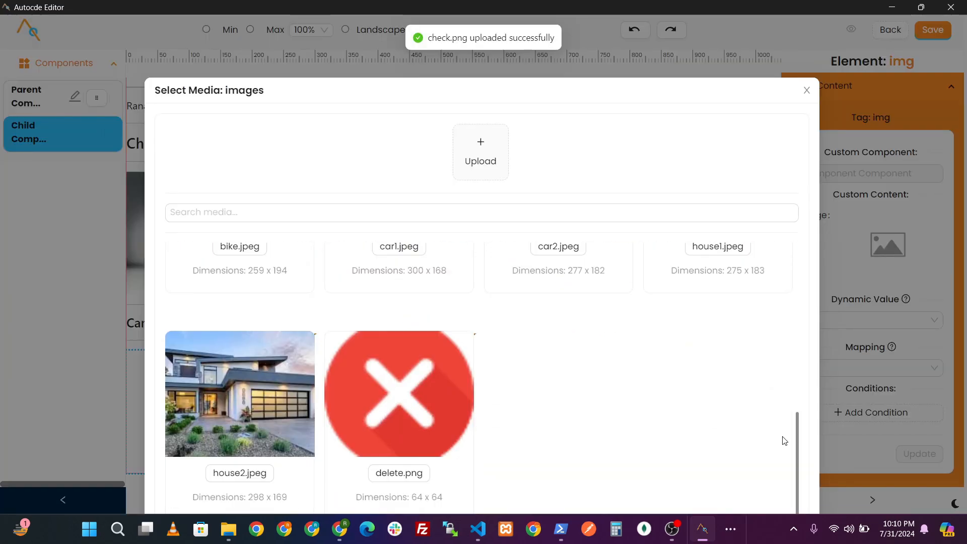
pyautogui.scroll(-2, 785, 441)
pyautogui.click(794, 488)
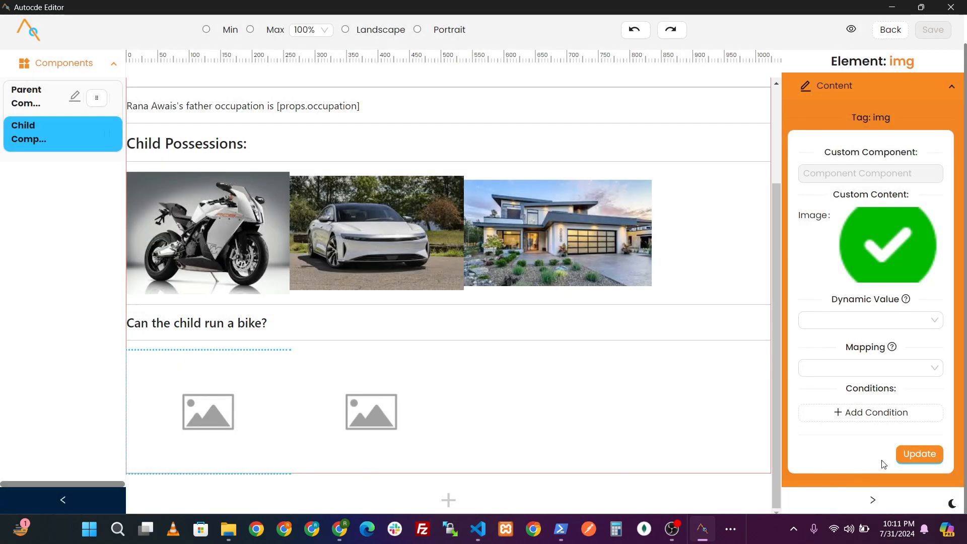
pyautogui.click(920, 454)
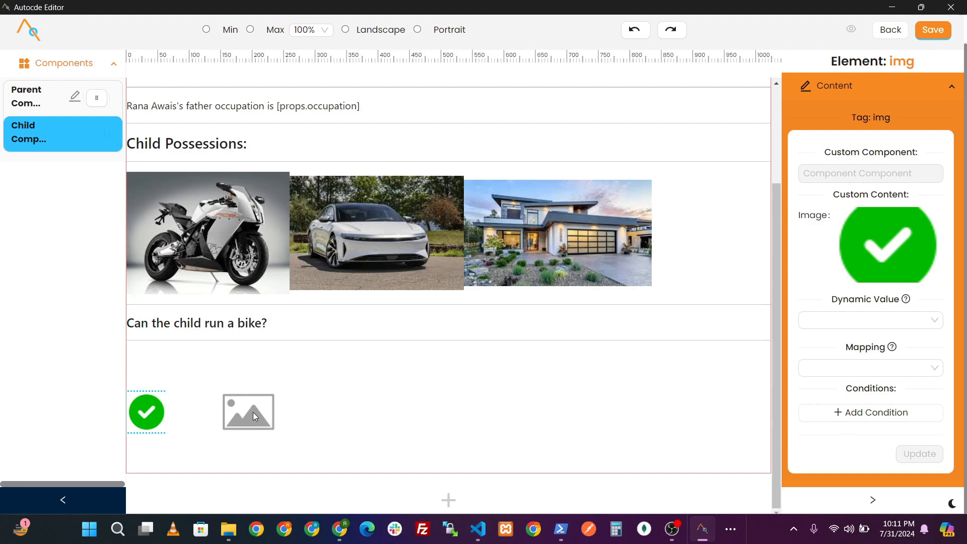
# - Set the second placeholder image under "Can the child run a bike?" to delete.png and update it
pyautogui.click(253, 412)
pyautogui.click(251, 396)
pyautogui.click(888, 244)
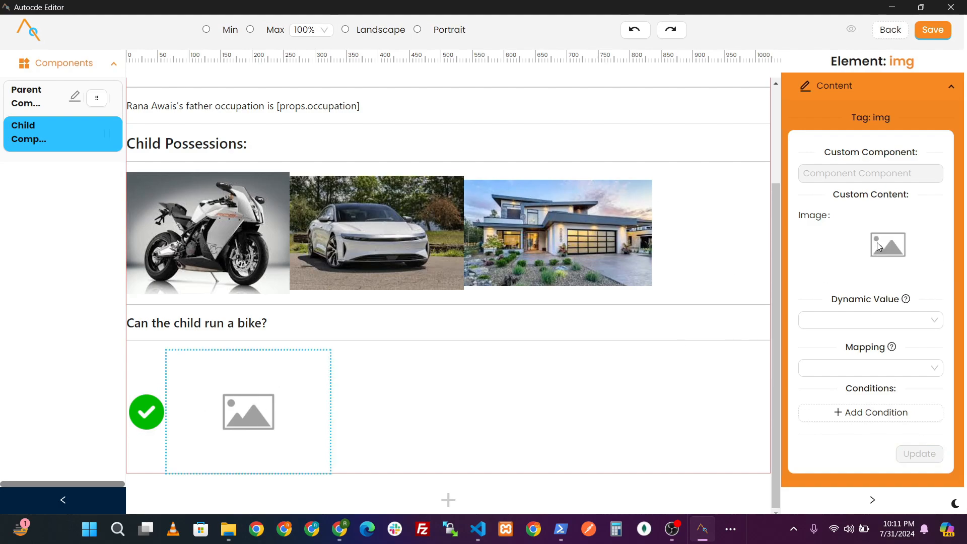
pyautogui.click(426, 473)
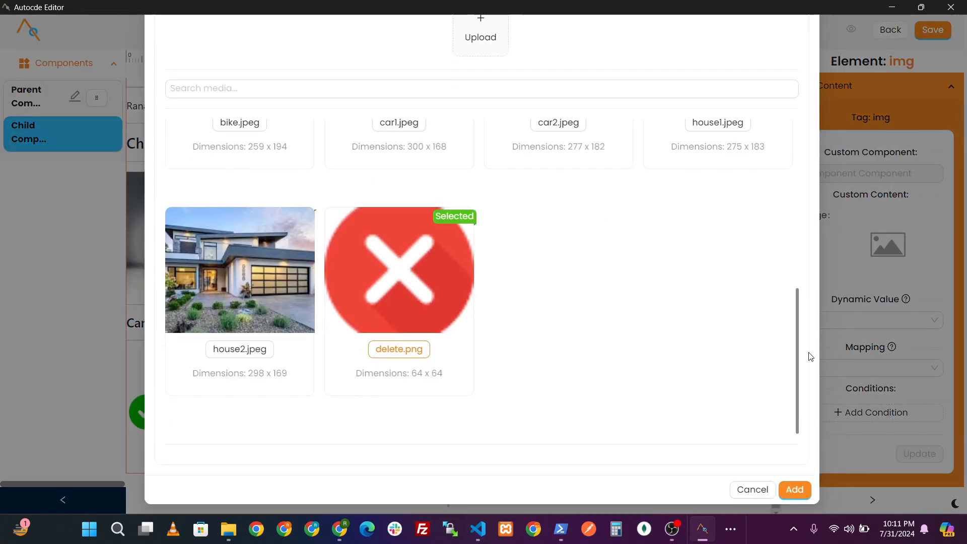
pyautogui.click(795, 489)
pyautogui.click(919, 454)
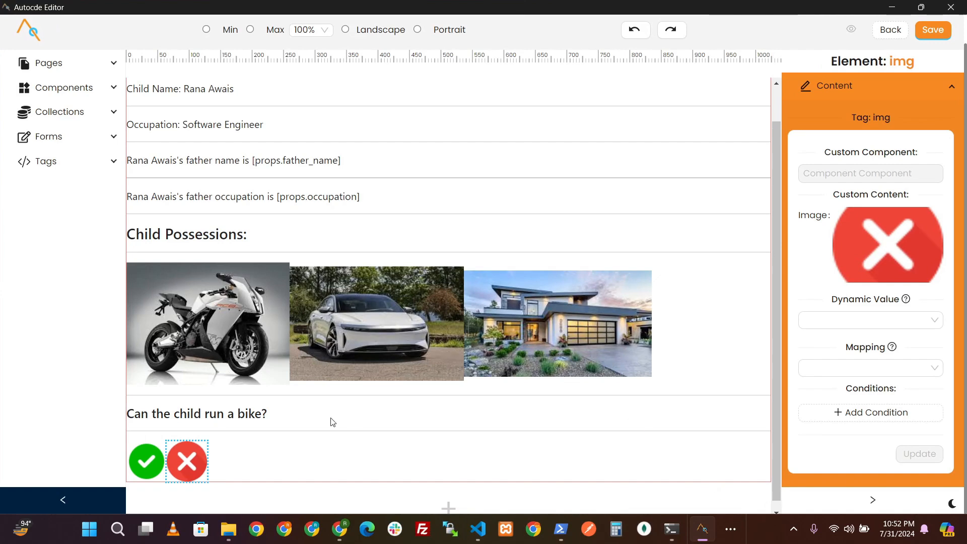
# - Start a condition named can_ride on the green check image with the key PROPS / CAN_CHILD_RIDE_BIKE
pyautogui.click(150, 454)
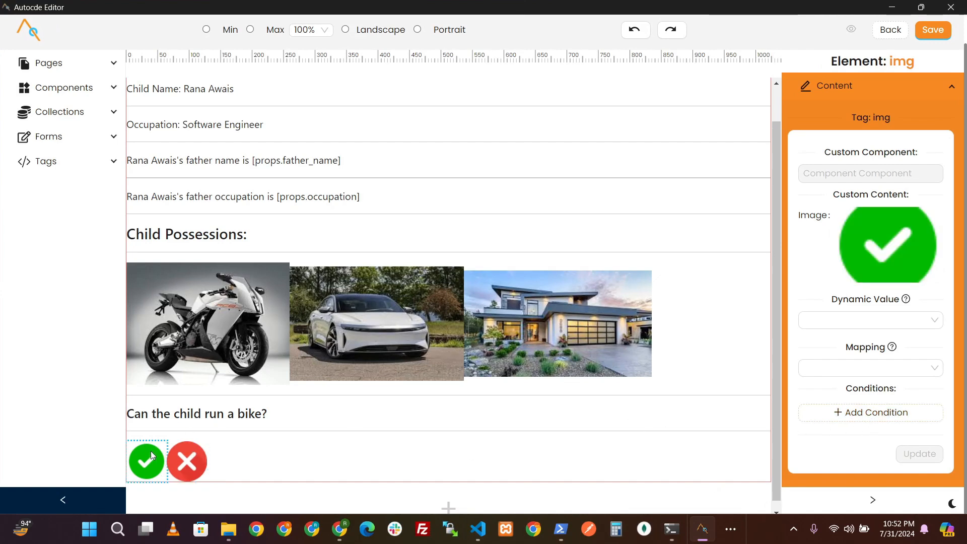
pyautogui.click(871, 412)
pyautogui.scroll(-3, 867, 352)
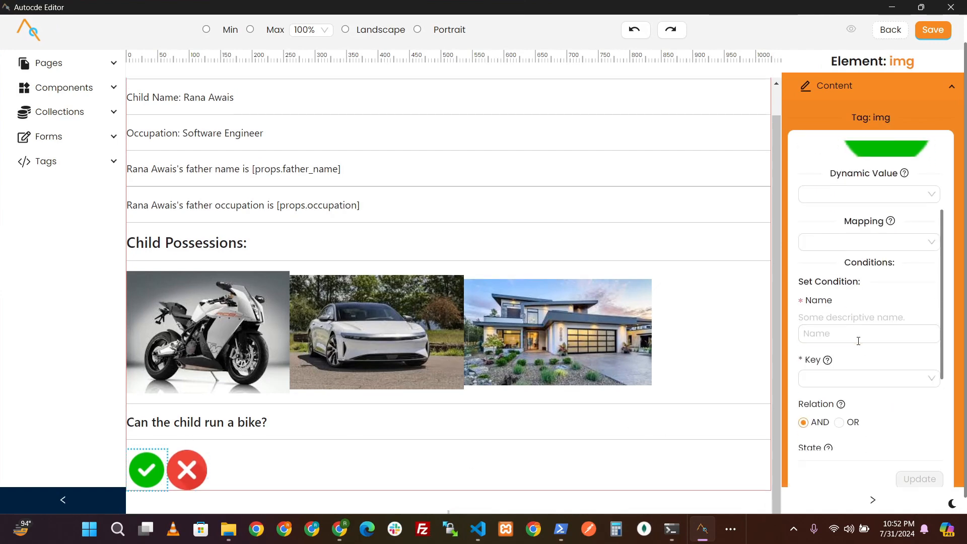
pyautogui.click(858, 340)
pyautogui.write('can_ride')
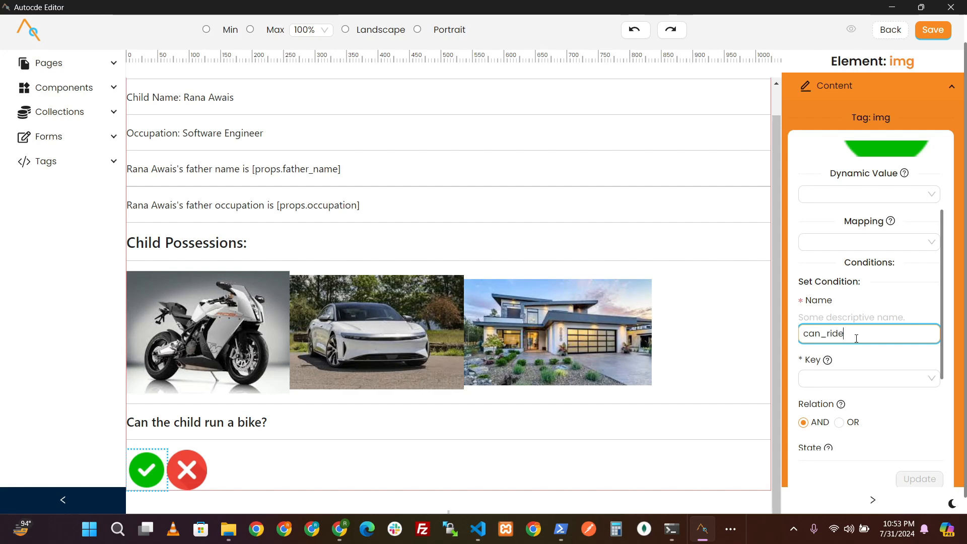
pyautogui.scroll(-3, 857, 339)
pyautogui.click(857, 253)
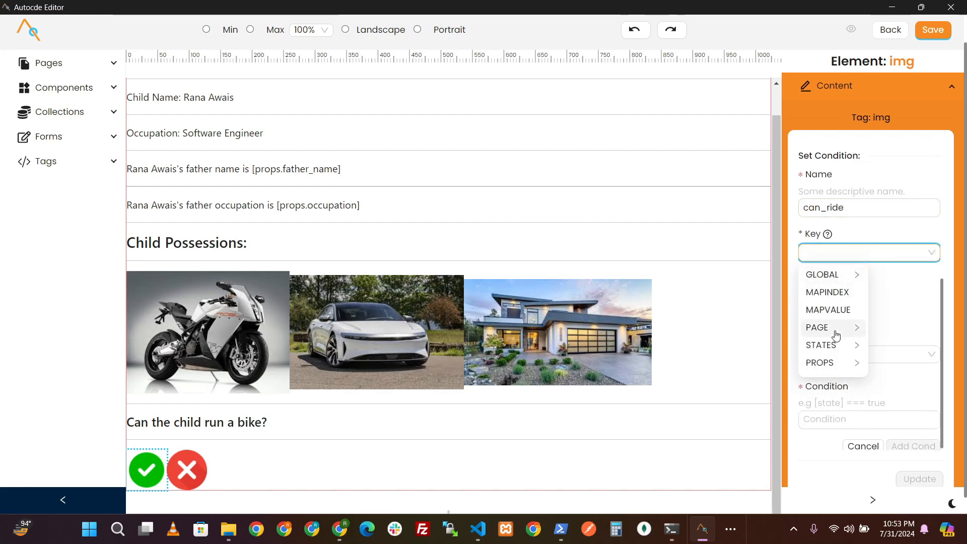
pyautogui.click(832, 362)
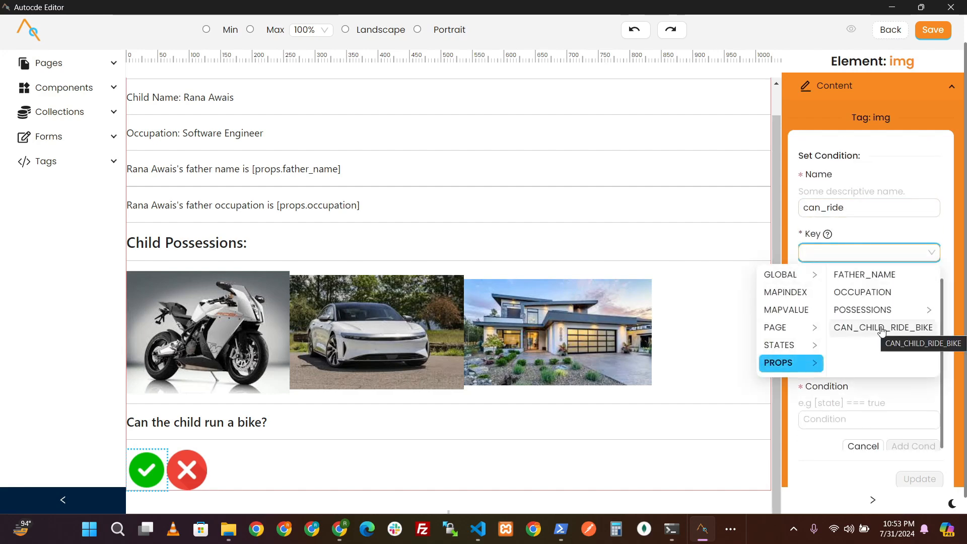
pyautogui.click(882, 327)
# - Define the check image's condition as [key] === true, add it and update the image
pyautogui.click(853, 413)
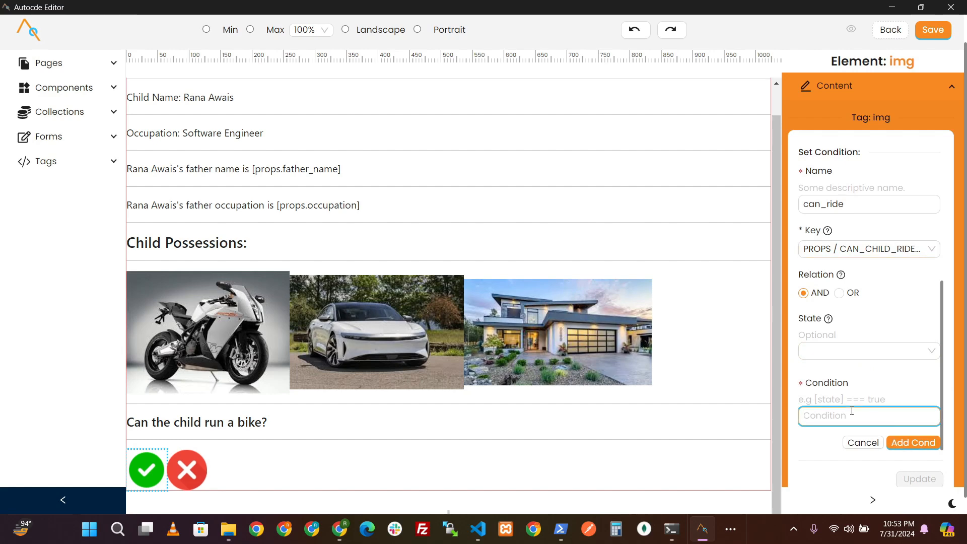
pyautogui.write('[key')
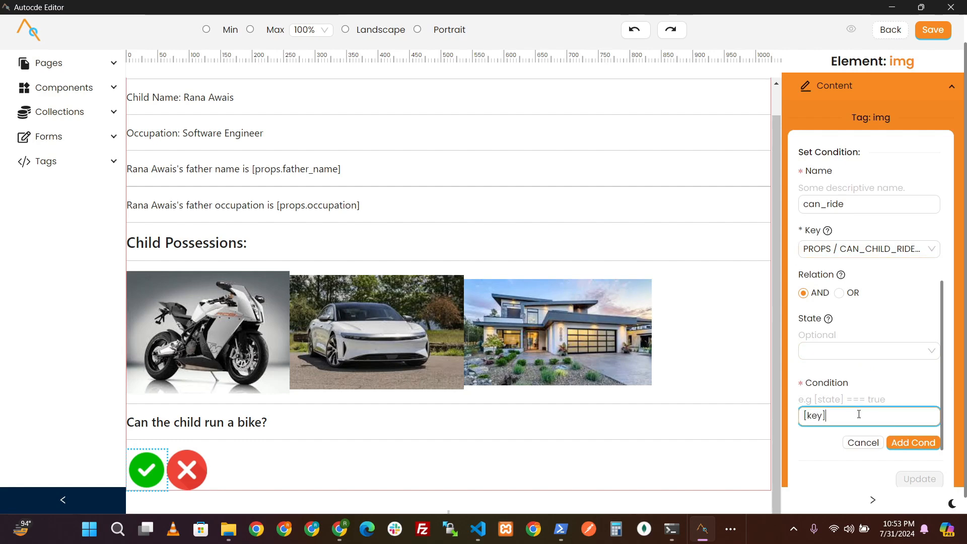
pyautogui.write('] === true')
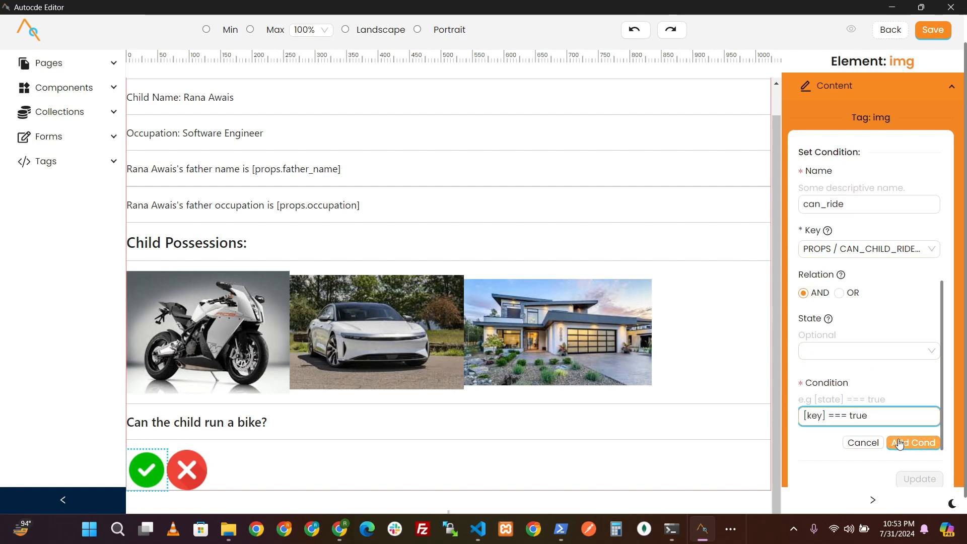
pyautogui.click(913, 443)
pyautogui.click(920, 471)
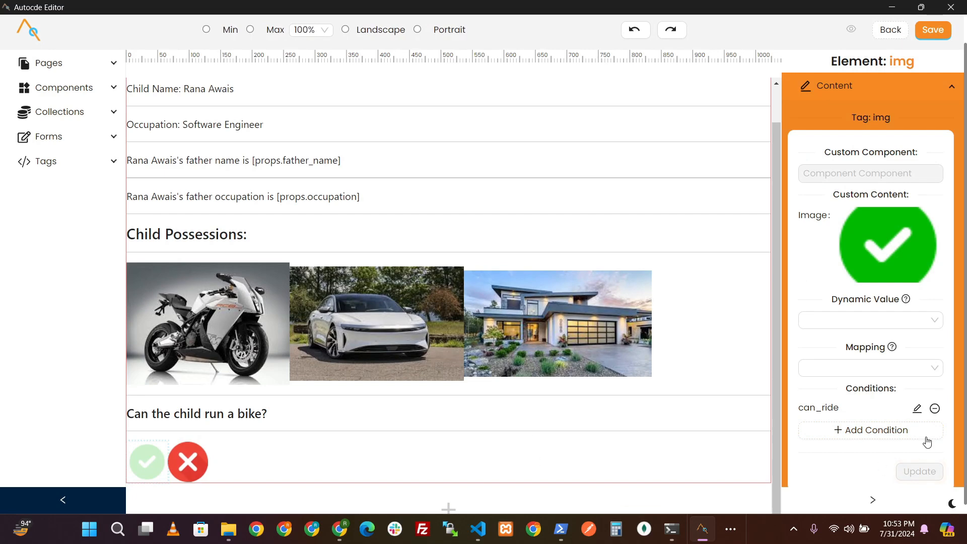
# - Start a condition named can_ride on the red cross image with the key PROPS / CAN_CHILD_RIDE_BIKE
pyautogui.click(196, 456)
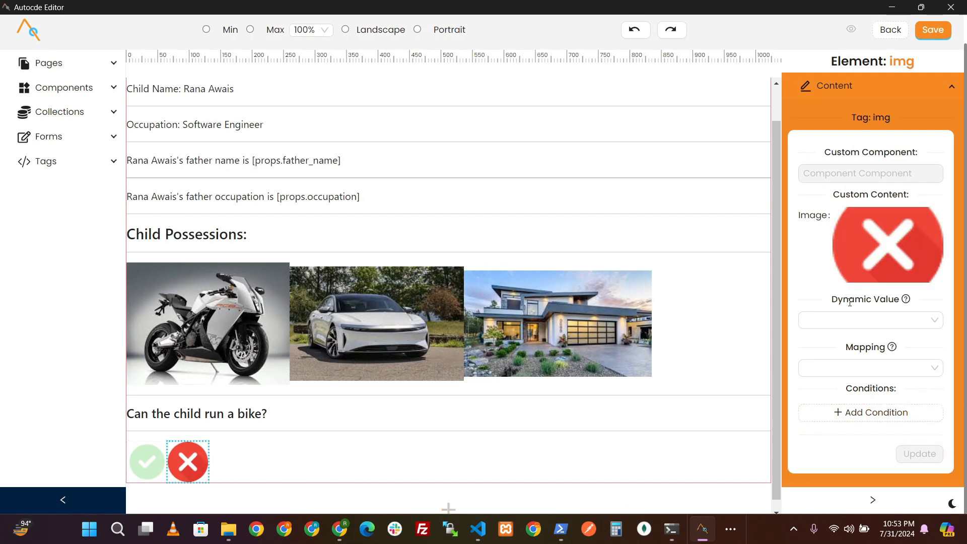
pyautogui.click(891, 412)
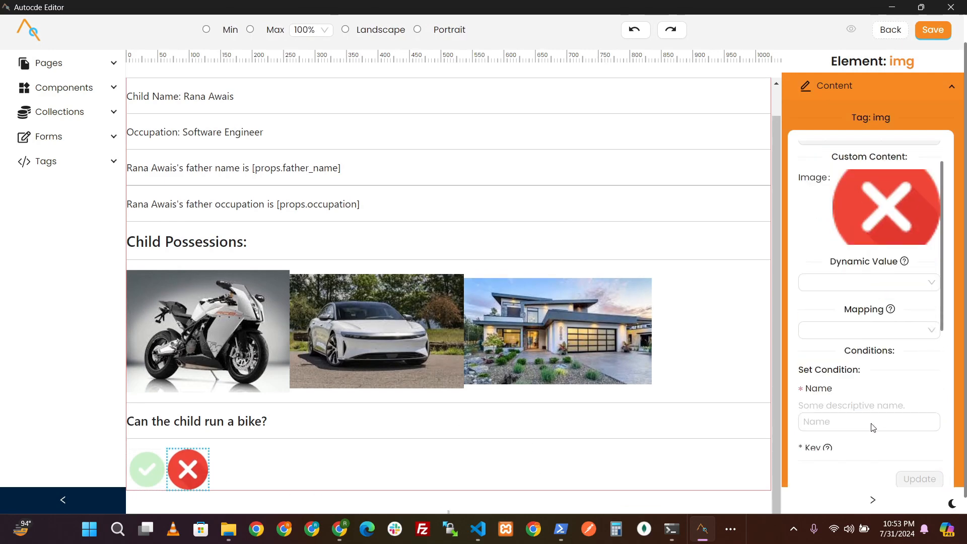
pyautogui.scroll(-3, 873, 427)
pyautogui.click(846, 270)
pyautogui.write('can_ride')
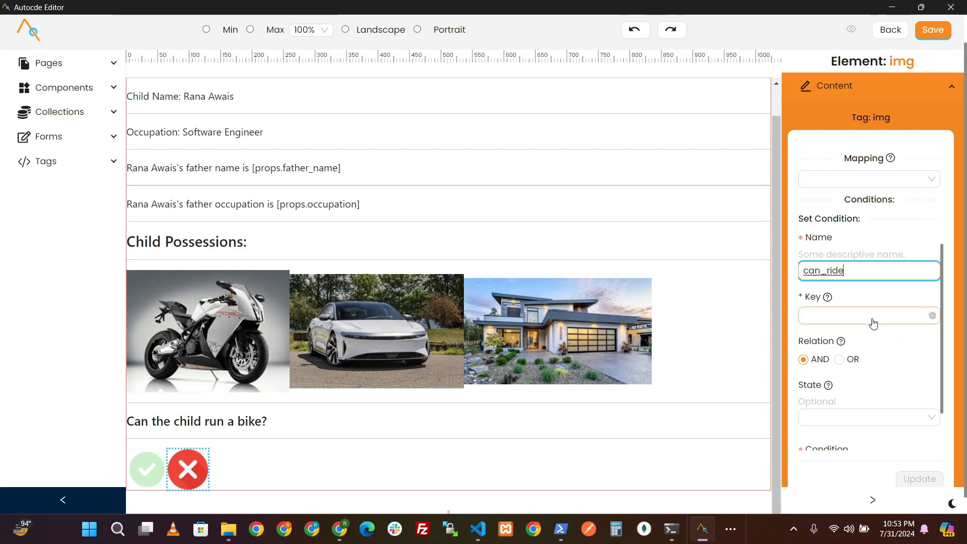
pyautogui.click(876, 322)
pyautogui.click(879, 391)
# - Define the cross image's condition as [key] != true, add it and update the image
pyautogui.scroll(-3, 933, 408)
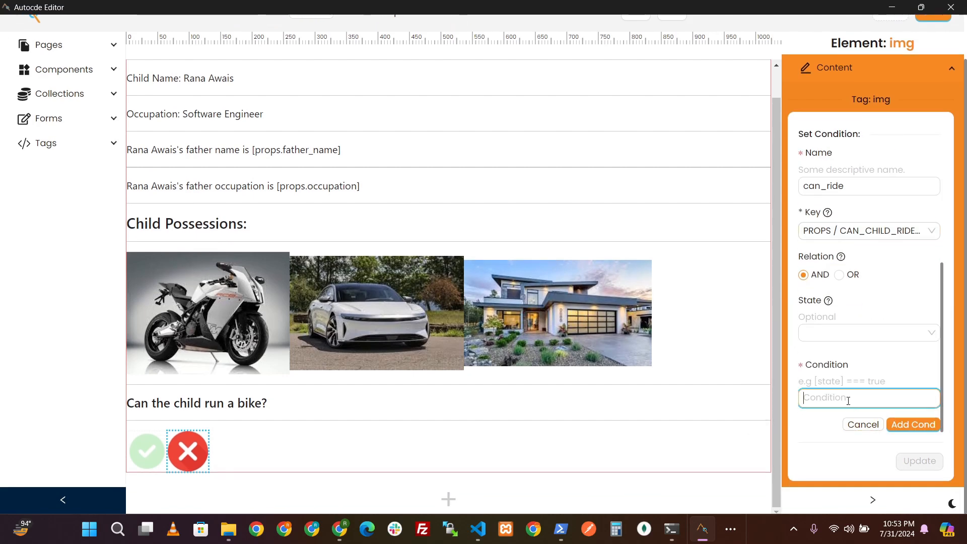
pyautogui.click(849, 400)
pyautogui.write('[key] !')
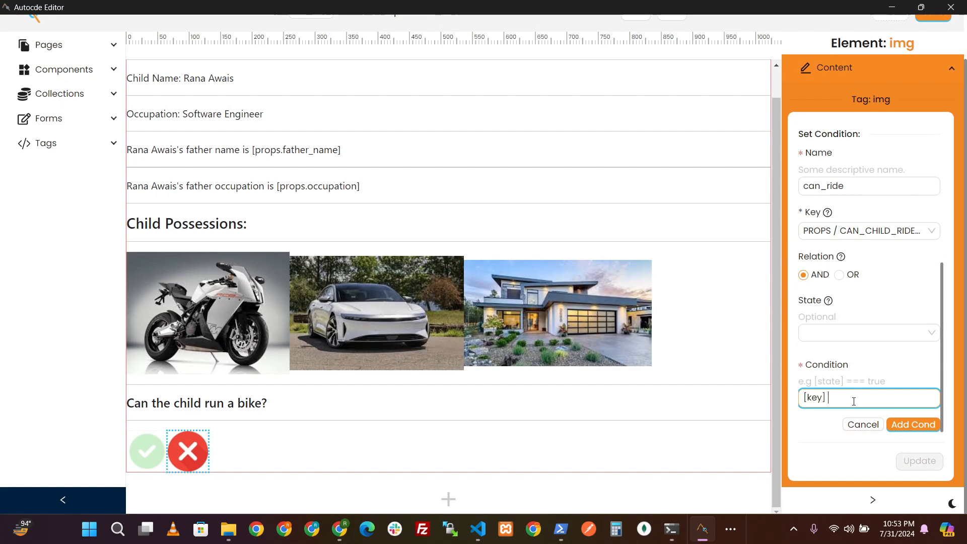
pyautogui.write('= true')
pyautogui.click(904, 425)
pyautogui.click(932, 461)
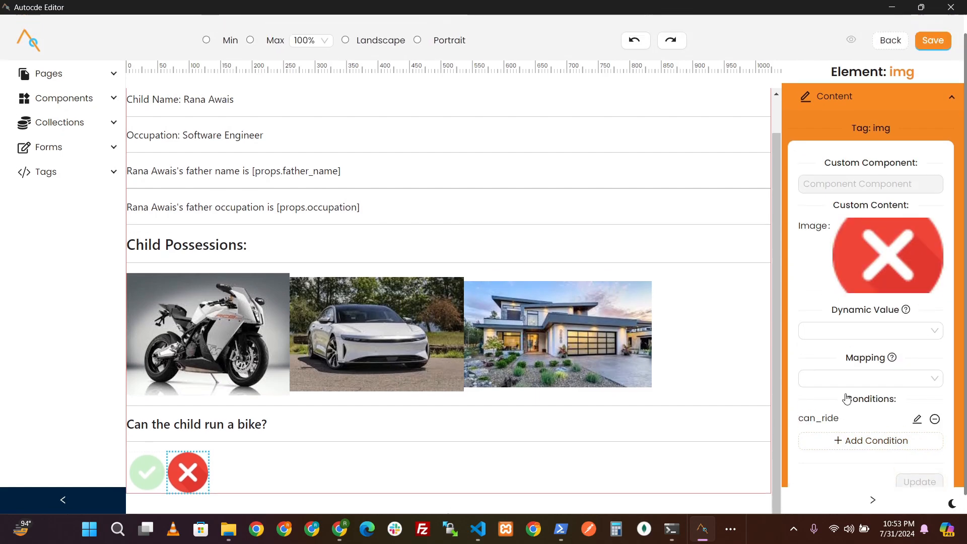
# - Save the Child Component and switch to its preview
pyautogui.scroll(-3, 562, 433)
pyautogui.click(935, 21)
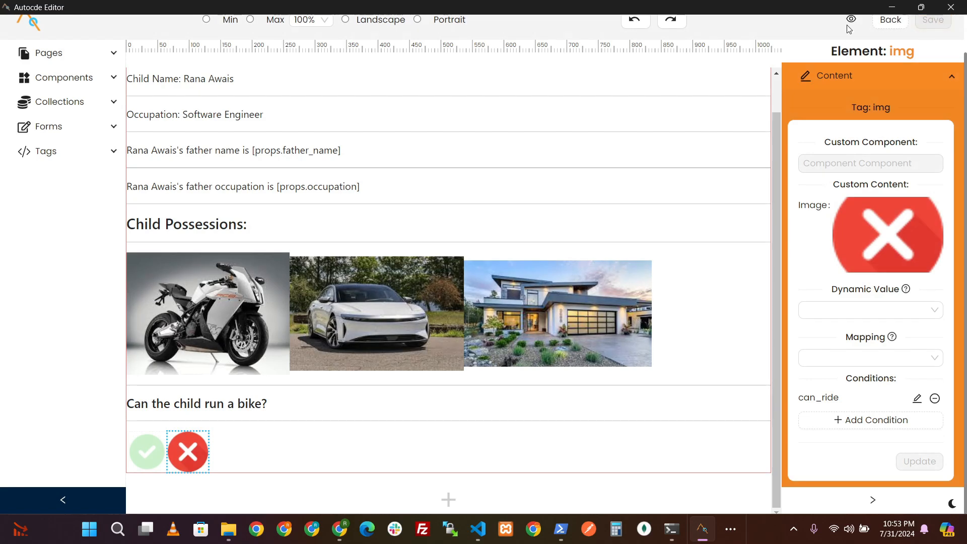
pyautogui.click(850, 21)
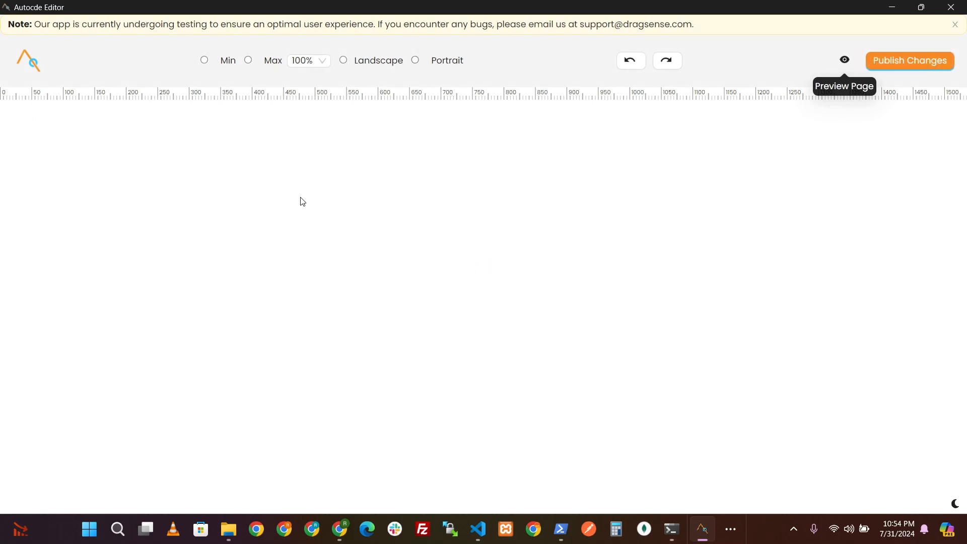
# - Review the Child Component preview and publish its page changes
pyautogui.scroll(-2, 346, 226)
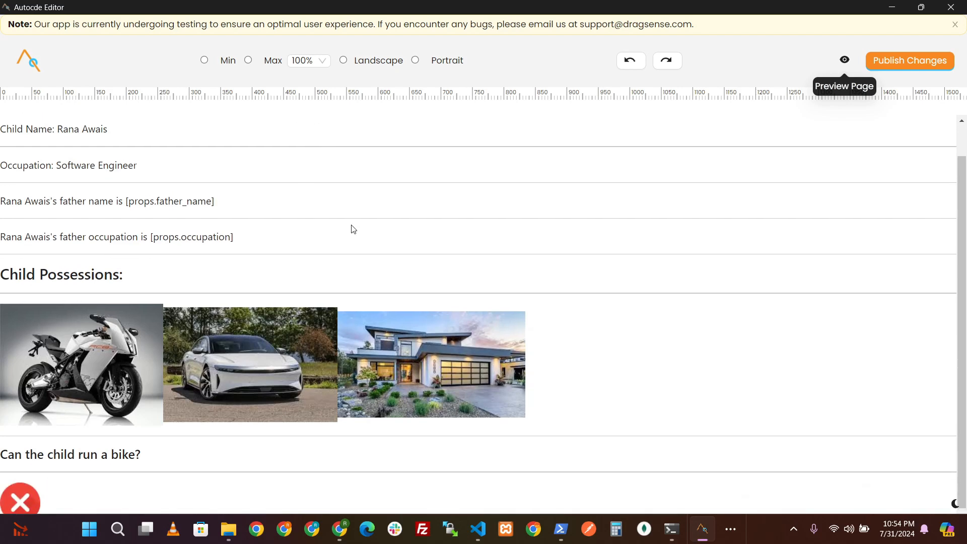
pyautogui.scroll(2, 346, 225)
pyautogui.click(947, 56)
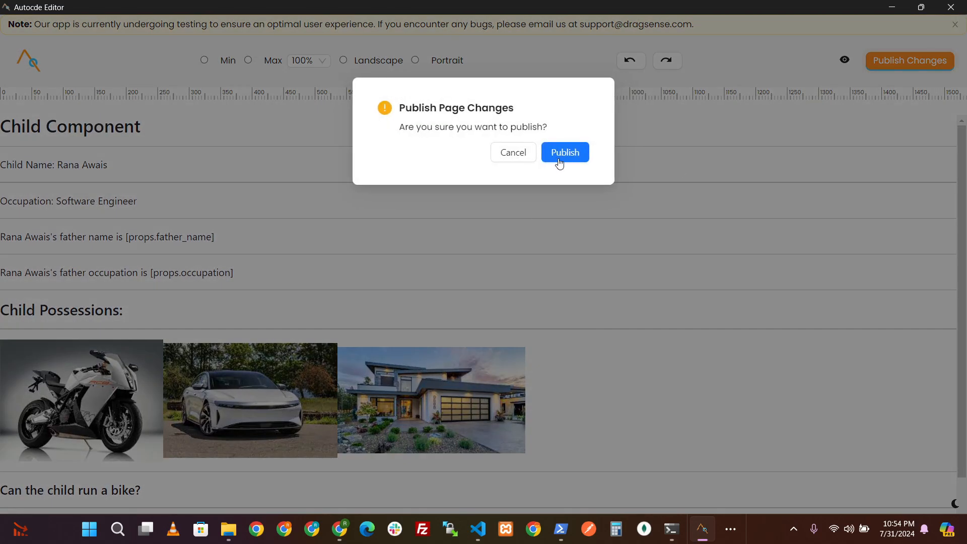
pyautogui.click(557, 156)
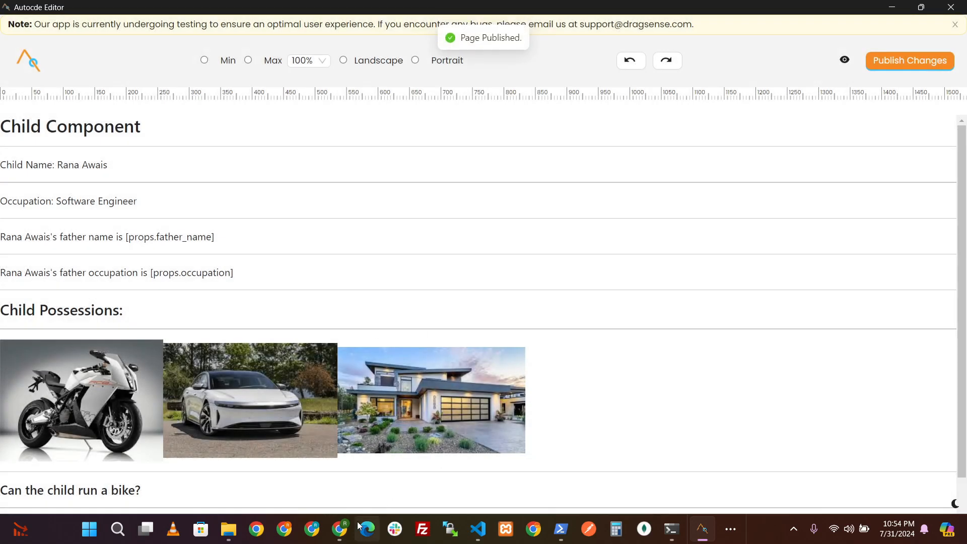
# - Switch to Chrome, open localhost:3000 in a new tab and check the image under the "Can the child run a bike?" heading
pyautogui.click(340, 529)
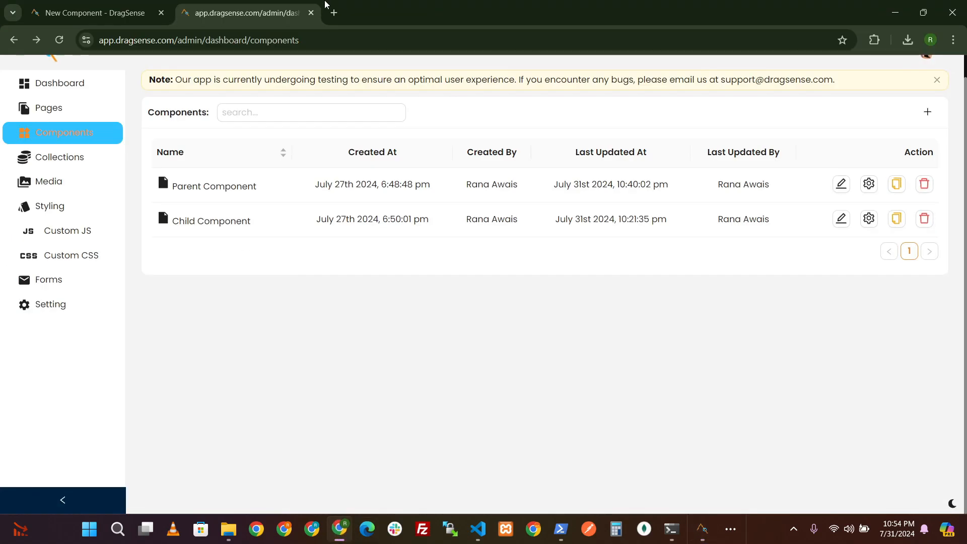
pyautogui.click(335, 13)
pyautogui.write('loc')
pyautogui.press('Return')
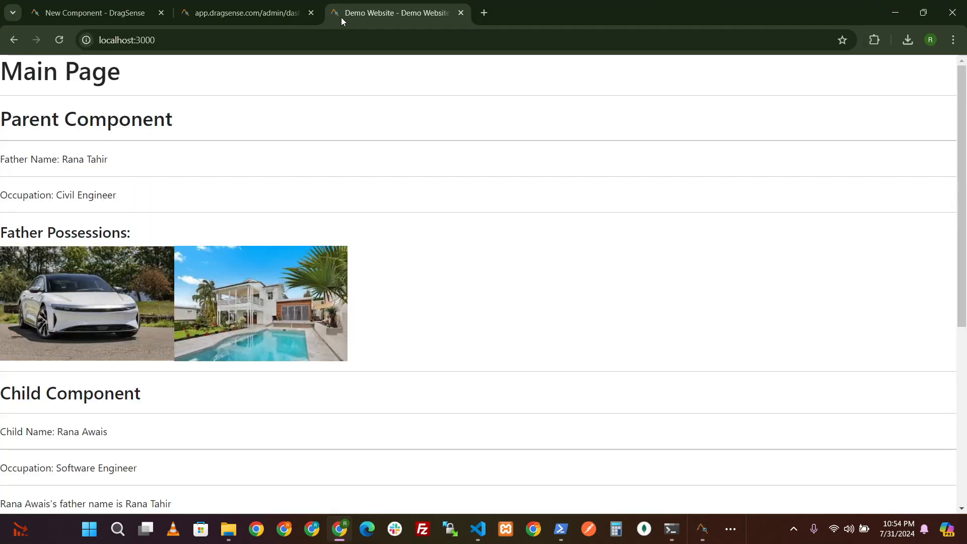
pyautogui.scroll(-6, 436, 167)
pyautogui.moveTo(60, 447); pyautogui.dragTo(143, 450)
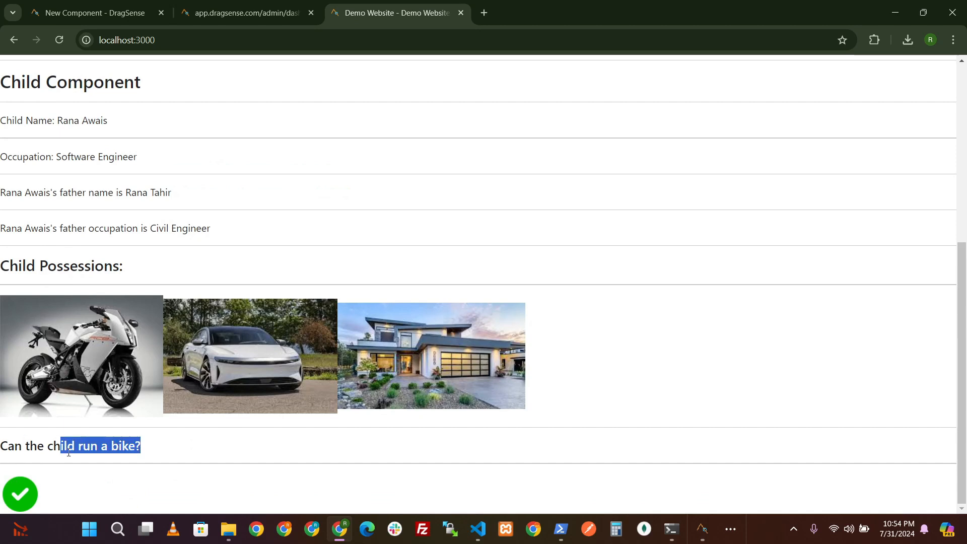
pyautogui.click(111, 490)
# - Turn off the Parent Component's can_child_ride_bike state, save the component and reload the demo website
pyautogui.click(232, 13)
pyautogui.click(874, 190)
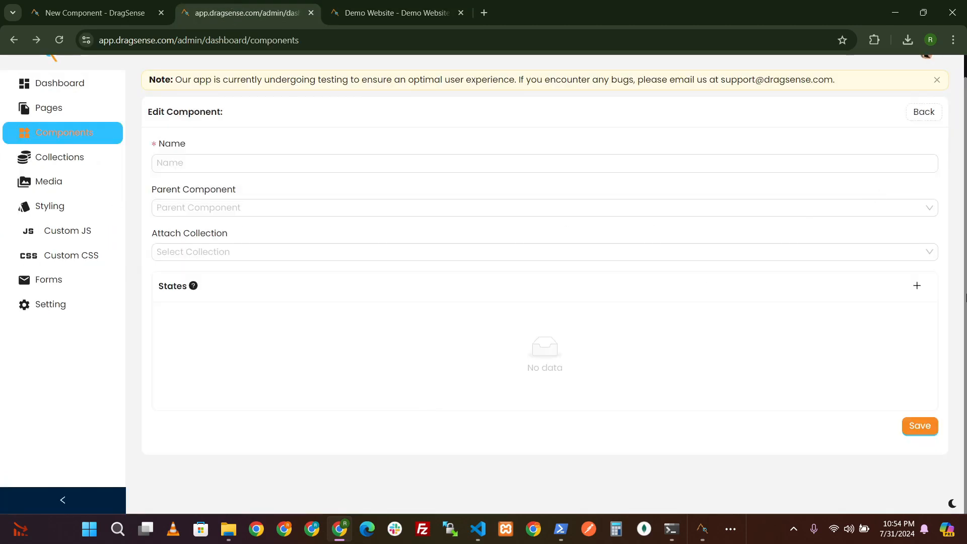
pyautogui.scroll(-1, 882, 392)
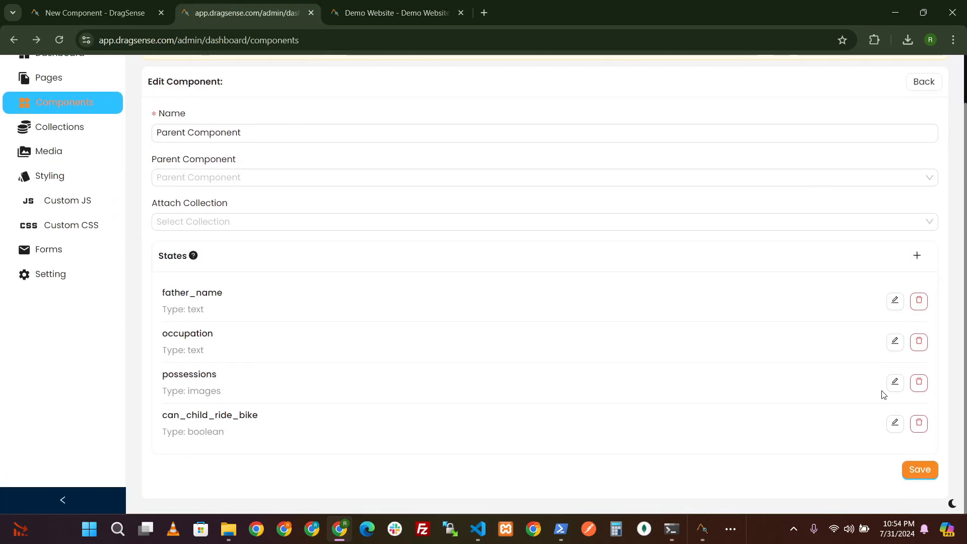
pyautogui.click(895, 425)
pyautogui.hotkey('ctrl', 'Tab')
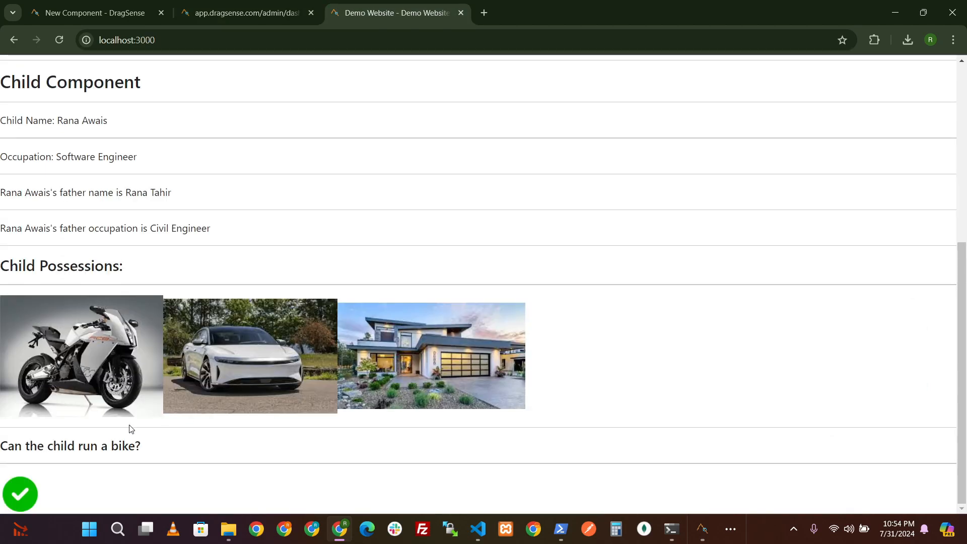
pyautogui.click(247, 13)
pyautogui.click(193, 385)
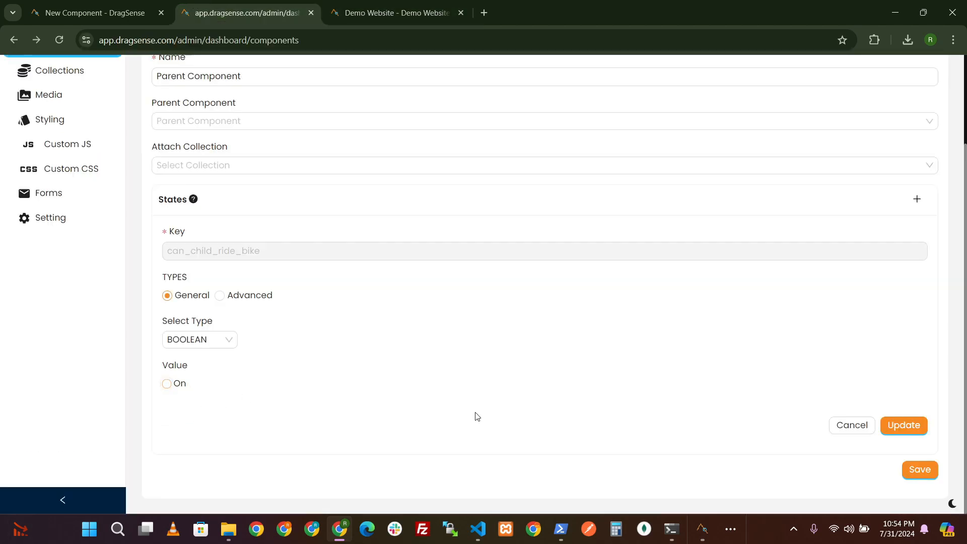
pyautogui.click(913, 427)
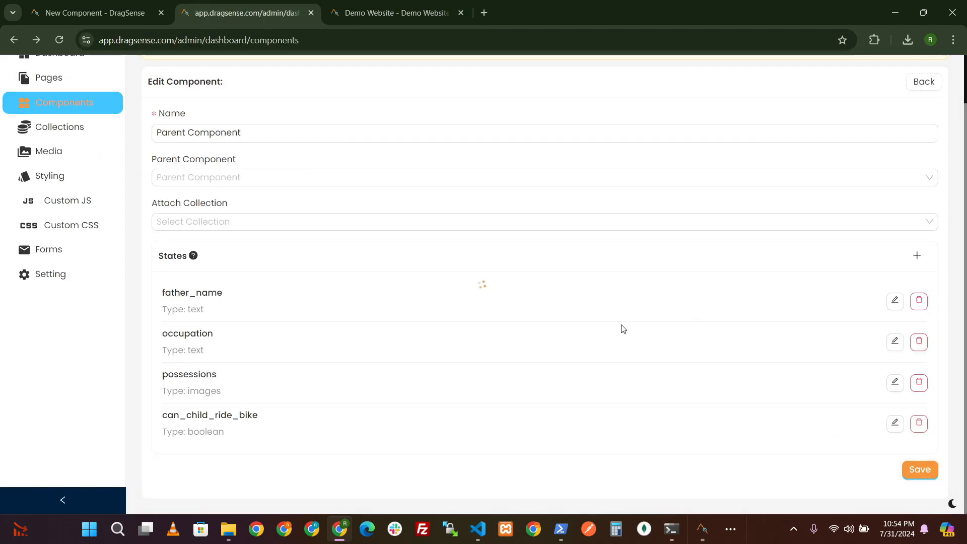
pyautogui.hotkey('ctrl', 'Tab')
pyautogui.click(59, 40)
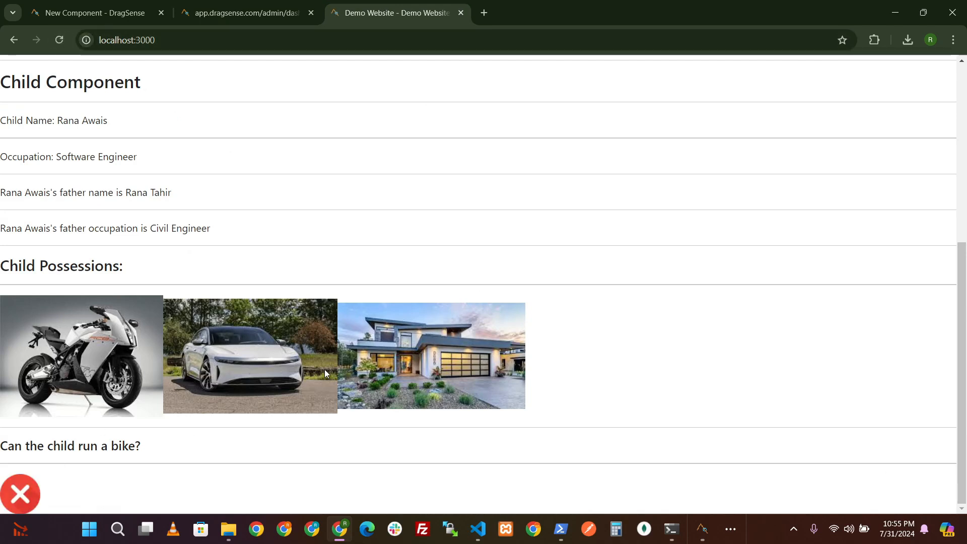
# - Add house2.jpeg to the Parent Component's possessions state, update the state and save the component
pyautogui.hotkey('ctrl', 'shift', 'Tab')
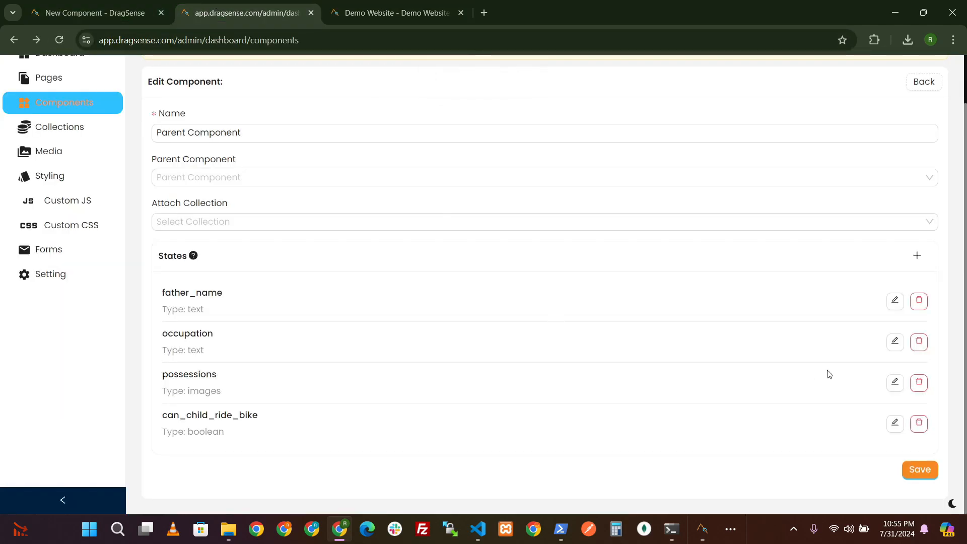
pyautogui.click(894, 380)
pyautogui.scroll(-3, 338, 274)
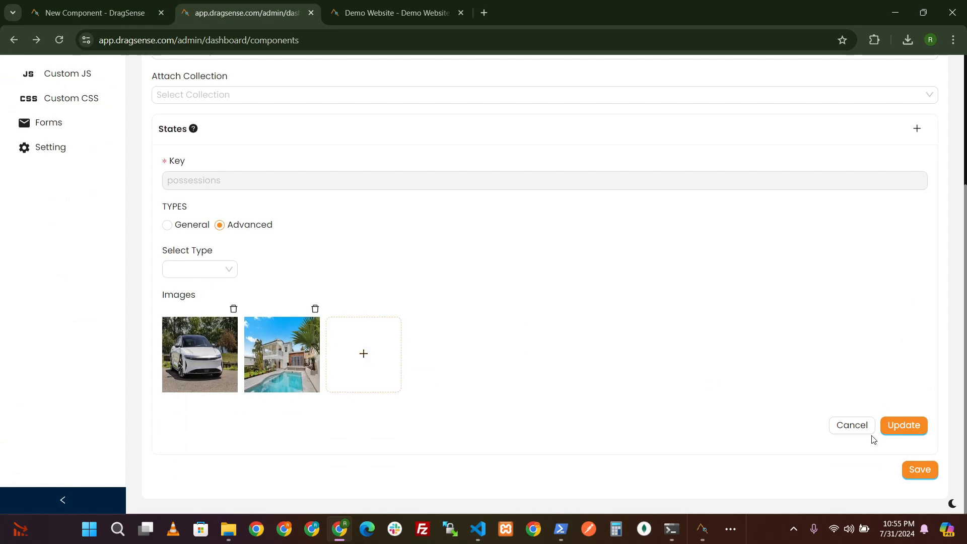
pyautogui.click(365, 355)
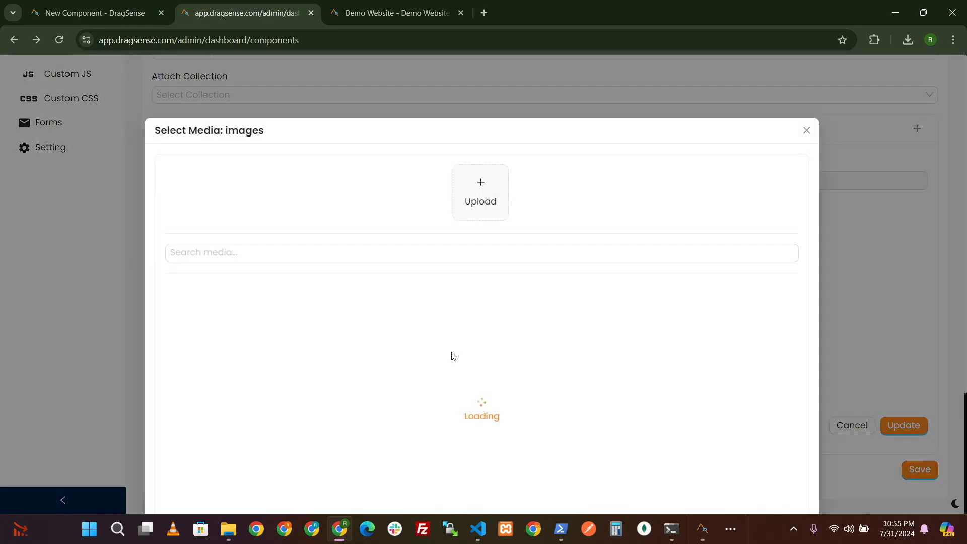
pyautogui.scroll(-3, 605, 277)
pyautogui.scroll(-3, 705, 343)
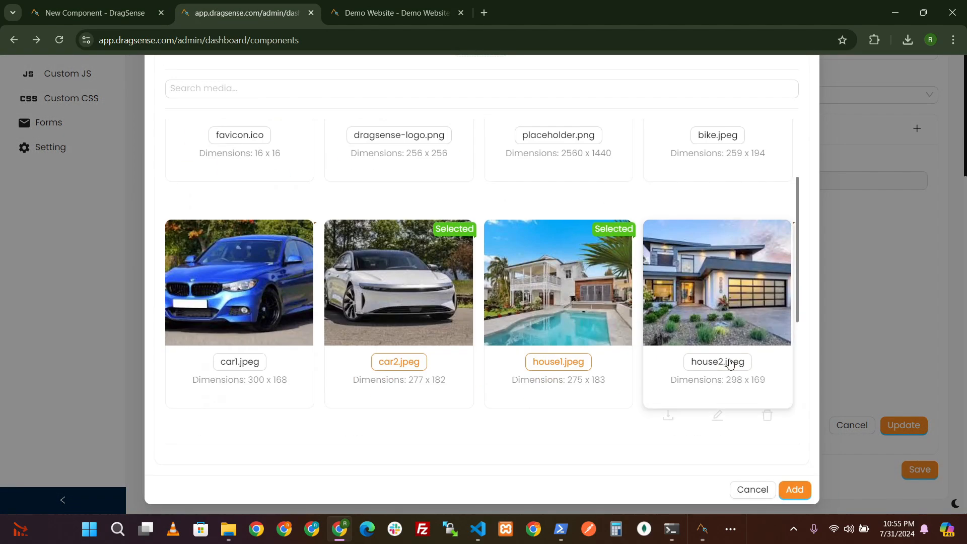
pyautogui.click(731, 362)
pyautogui.click(795, 490)
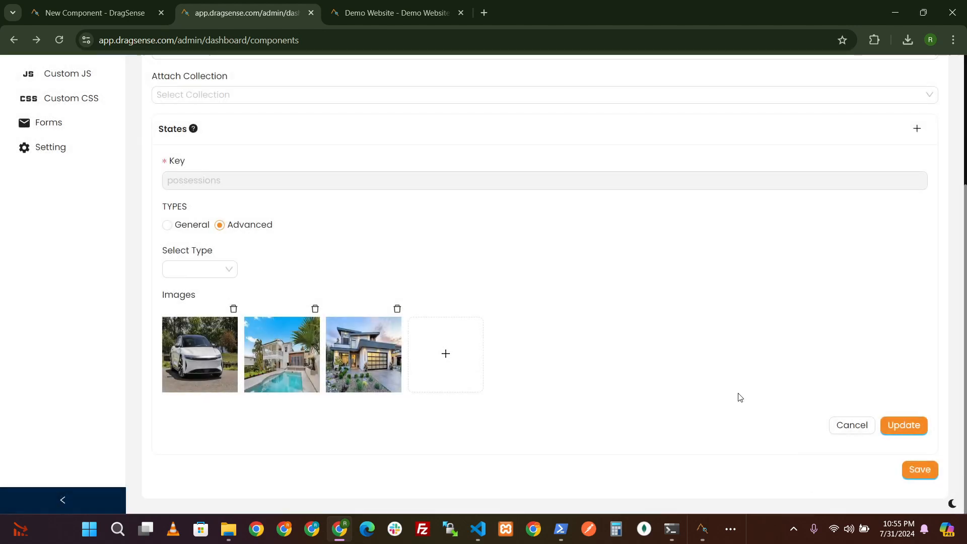
pyautogui.click(904, 426)
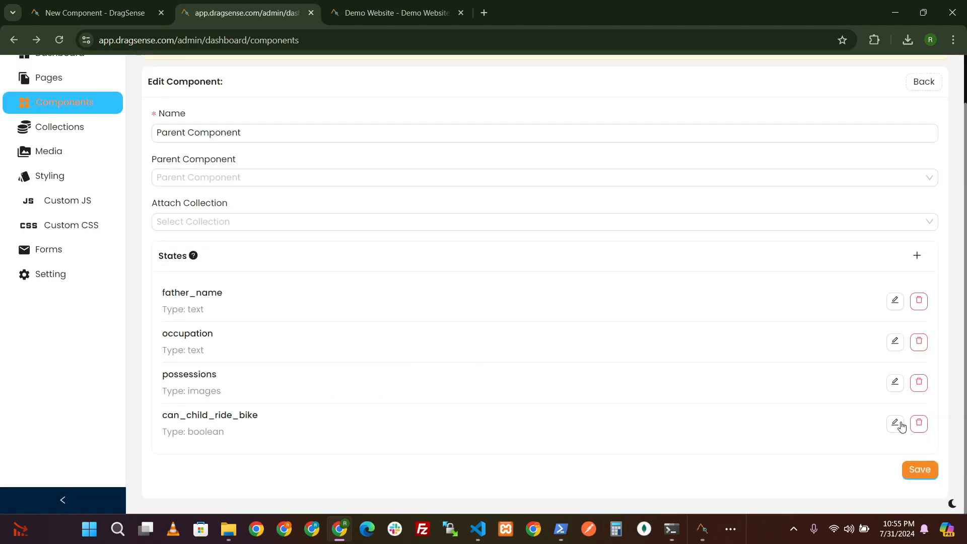
pyautogui.click(930, 474)
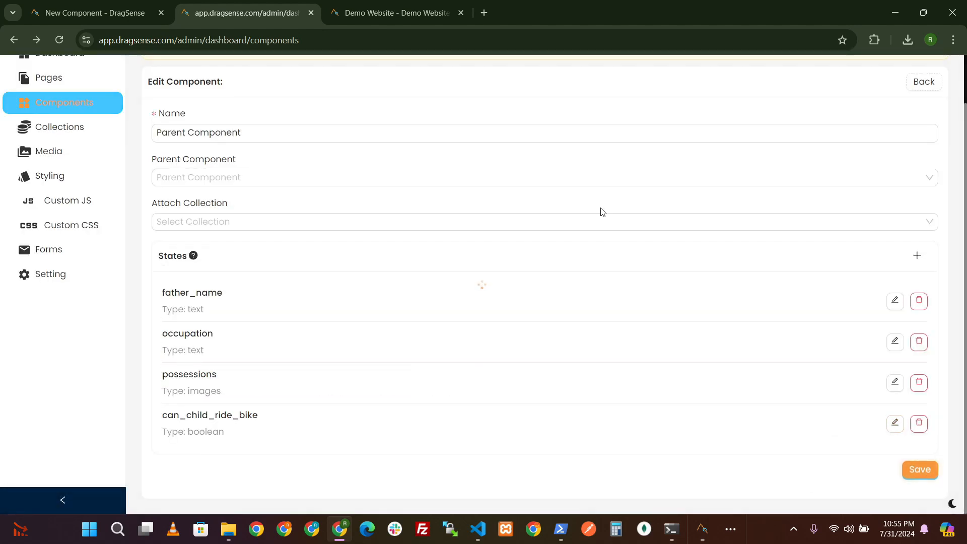
# - Reload the demo website and check the images under Father Possessions
pyautogui.click(398, 5)
pyautogui.scroll(6, 170, 239)
pyautogui.click(59, 39)
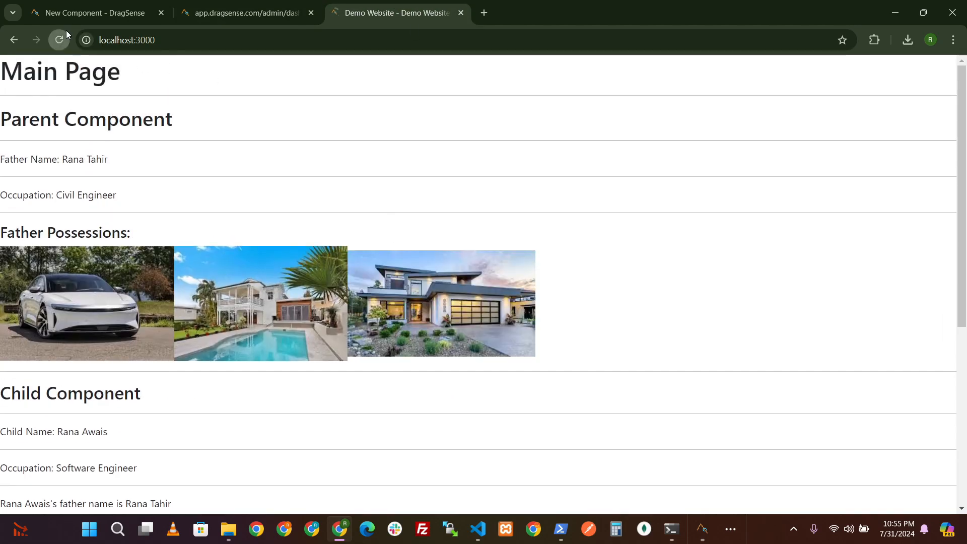